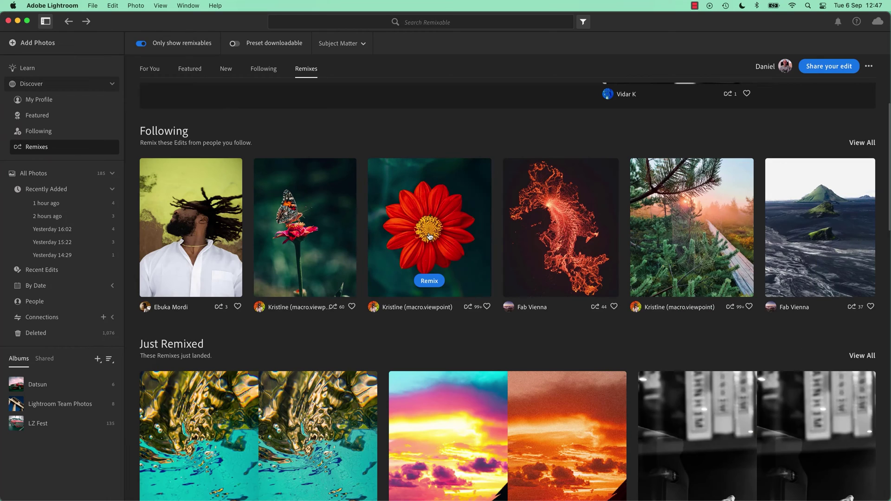
Browse the Remixes page and open the red flower remix
{"action": "scroll", "coordinate": [429, 237], "scroll_direction": "down", "scroll_amount": 20}
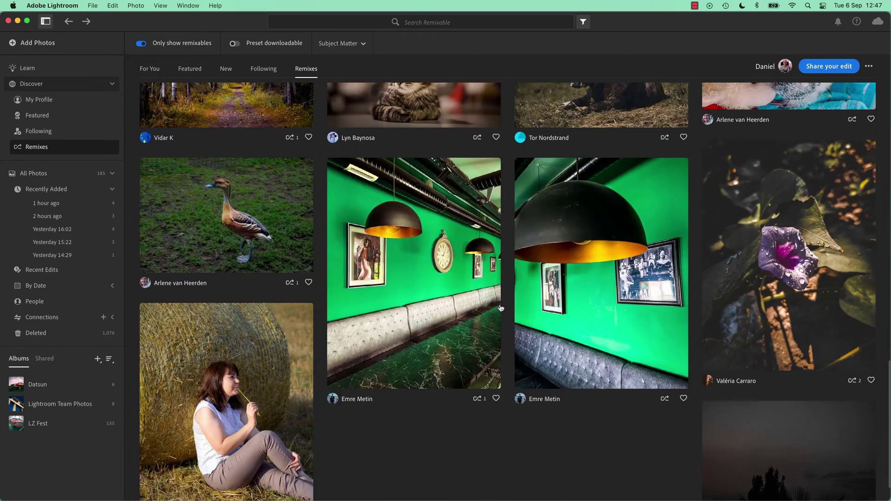
{"action": "scroll", "coordinate": [444, 294], "scroll_direction": "down", "scroll_amount": 6}
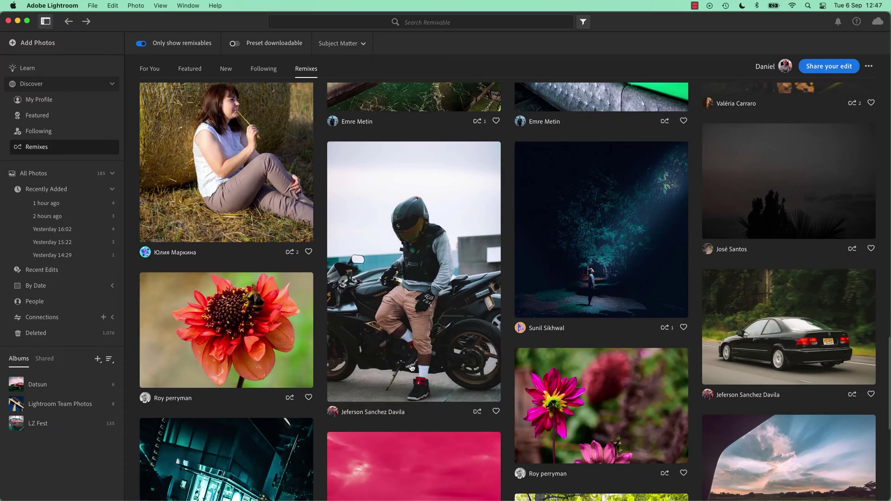
{"action": "mouse_move", "coordinate": [649, 230]}
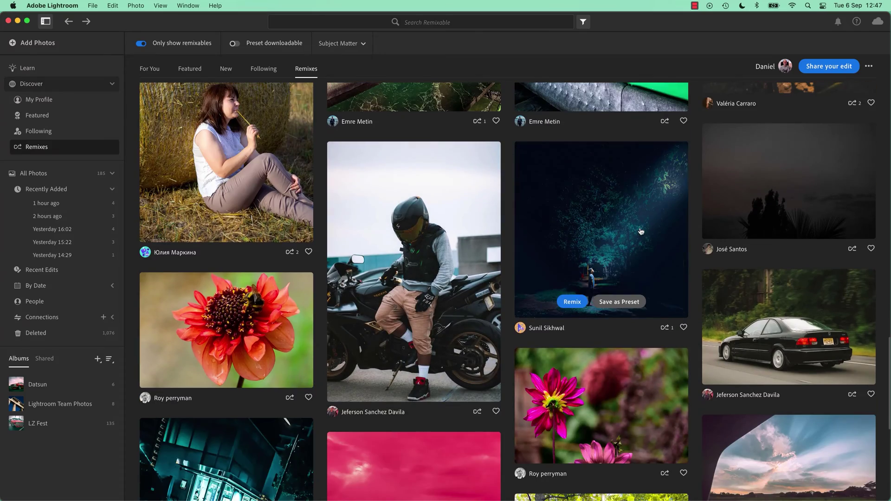
{"action": "scroll", "coordinate": [641, 231], "scroll_direction": "up", "scroll_amount": 20}
{"action": "scroll", "coordinate": [564, 303], "scroll_direction": "down", "scroll_amount": 5}
{"action": "scroll", "coordinate": [571, 307], "scroll_direction": "up", "scroll_amount": 3}
{"action": "left_click", "coordinate": [466, 204]}
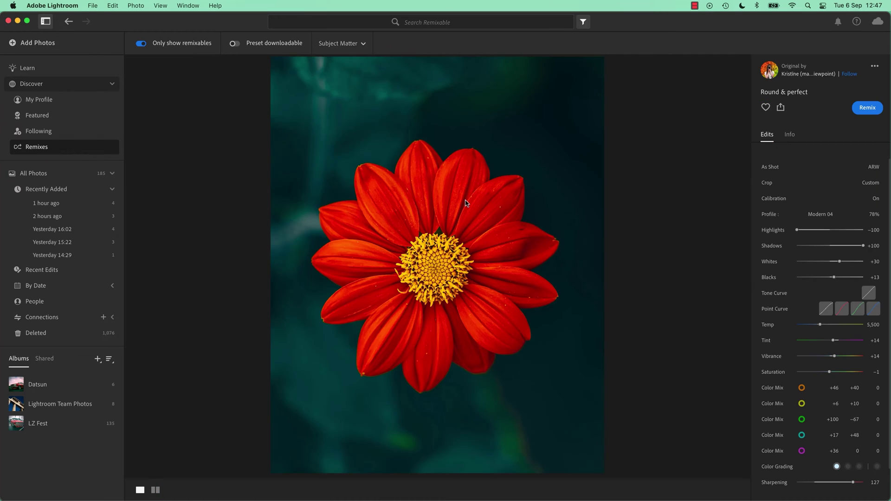
Replay the red flower's edit steps, then view its darker and magenta remixes
{"action": "mouse_move", "coordinate": [522, 284]}
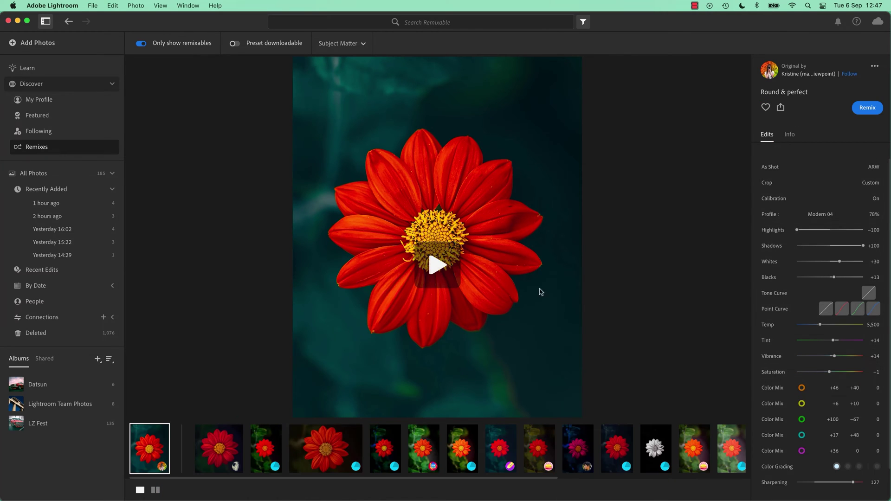
{"action": "left_click", "coordinate": [427, 268]}
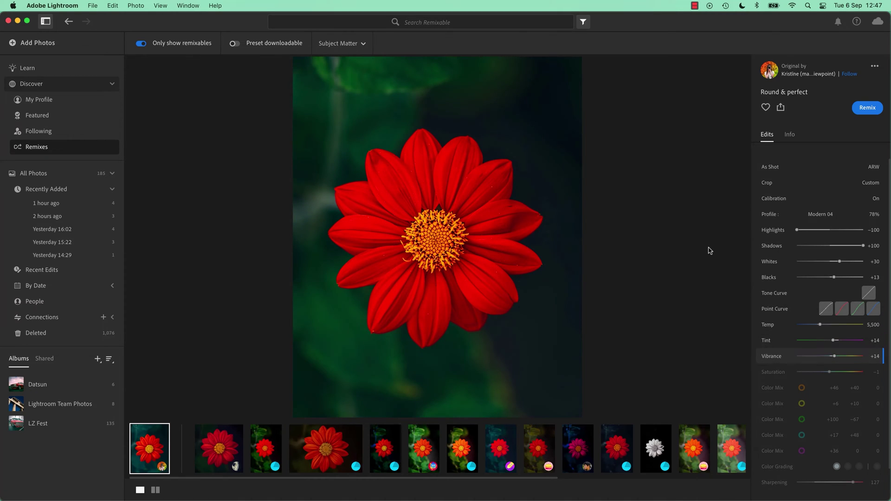
{"action": "left_click", "coordinate": [458, 269]}
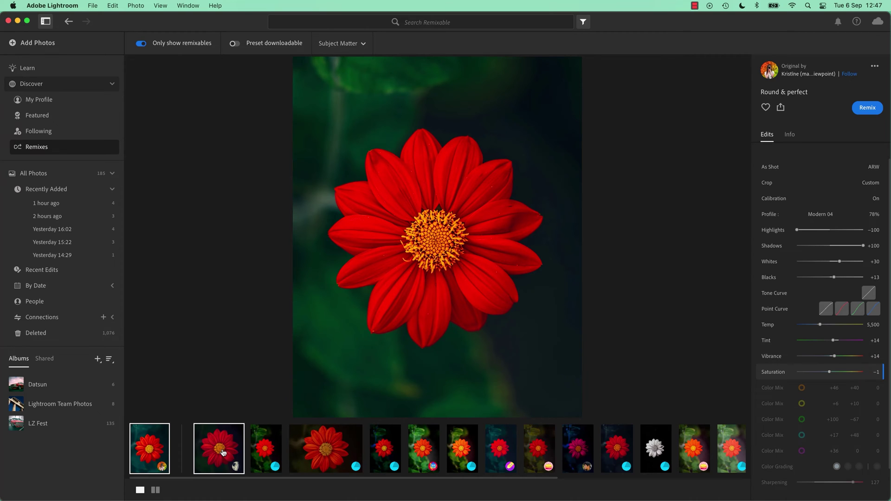
{"action": "left_click", "coordinate": [224, 453]}
{"action": "left_click", "coordinate": [385, 449]}
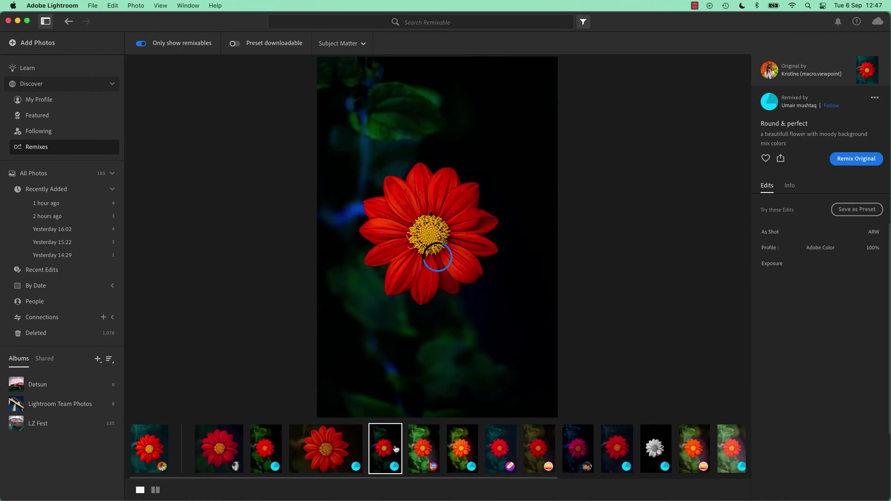
{"action": "left_click", "coordinate": [576, 450]}
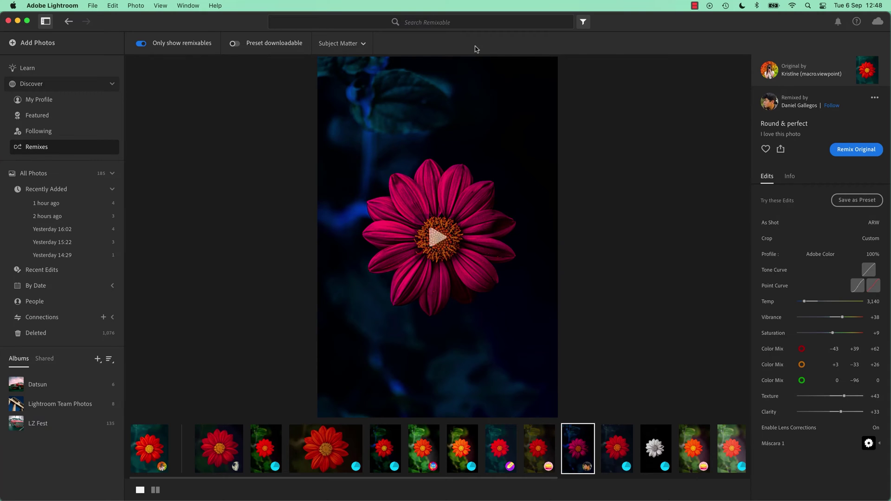
Open the Denver Cat Company cat remix and compare As Shot with the Vignette step
{"action": "left_click", "coordinate": [68, 21]}
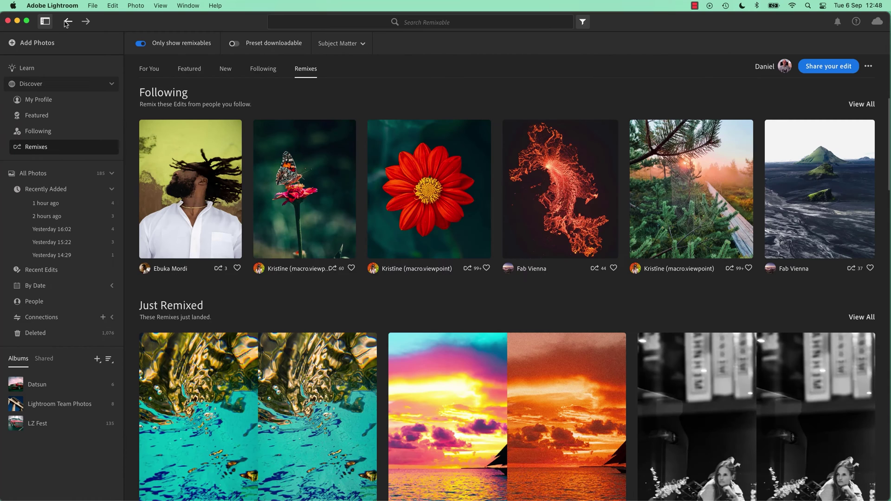
{"action": "left_click", "coordinate": [85, 21]}
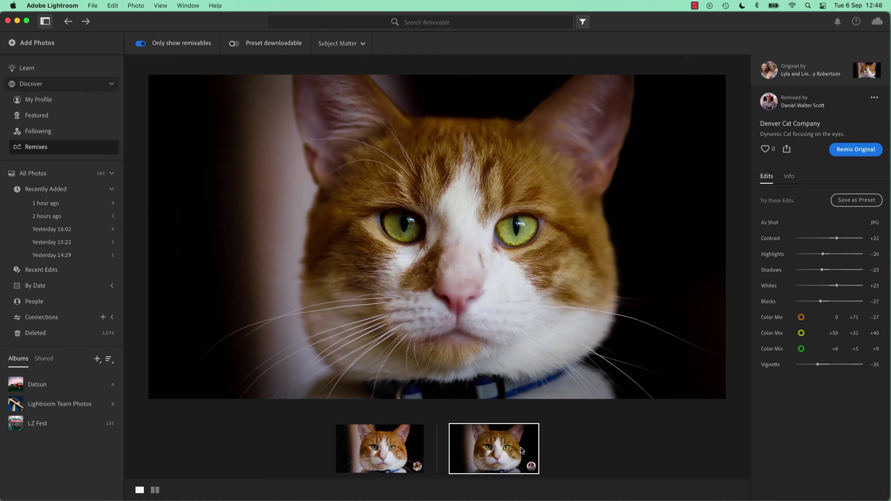
{"action": "left_click", "coordinate": [783, 225]}
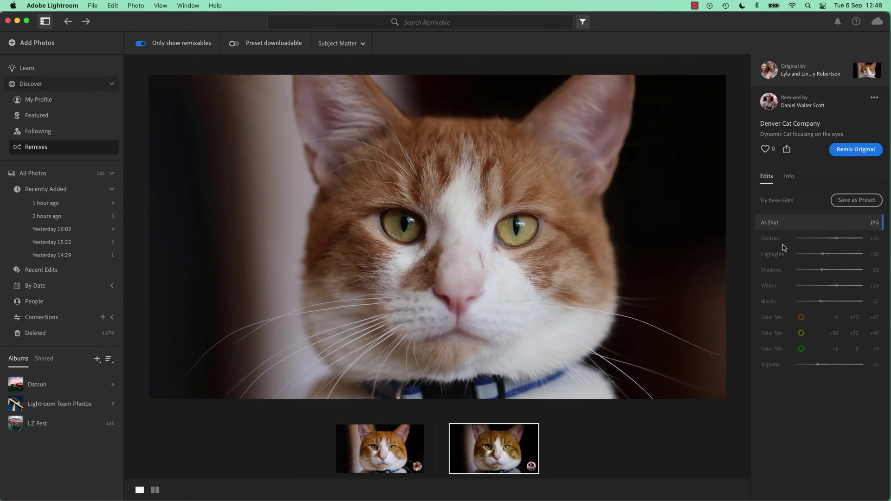
{"action": "left_click", "coordinate": [777, 368]}
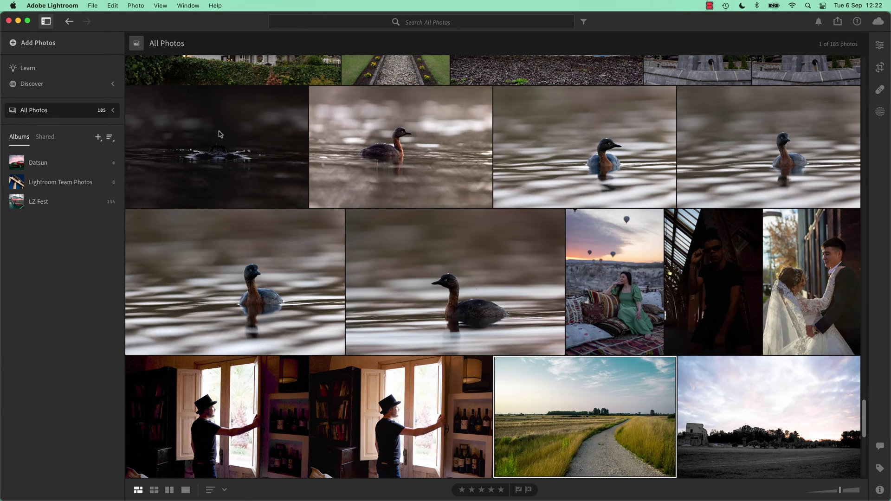
Toggle the left panel, expand Discover and open the community Remixes page
{"action": "left_click", "coordinate": [46, 21]}
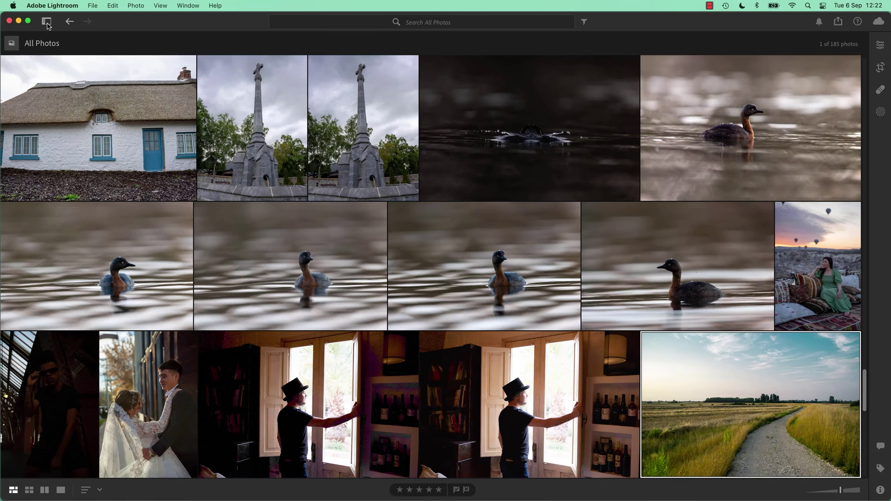
{"action": "left_click", "coordinate": [46, 21]}
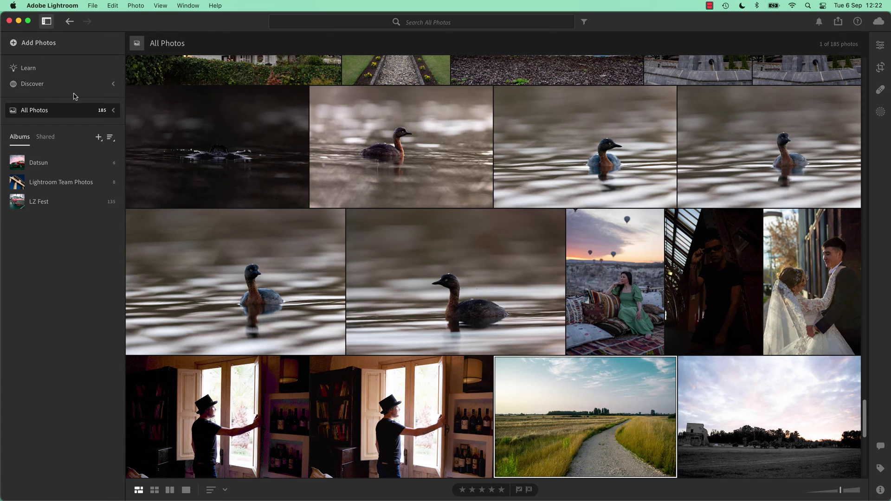
{"action": "left_click", "coordinate": [113, 85]}
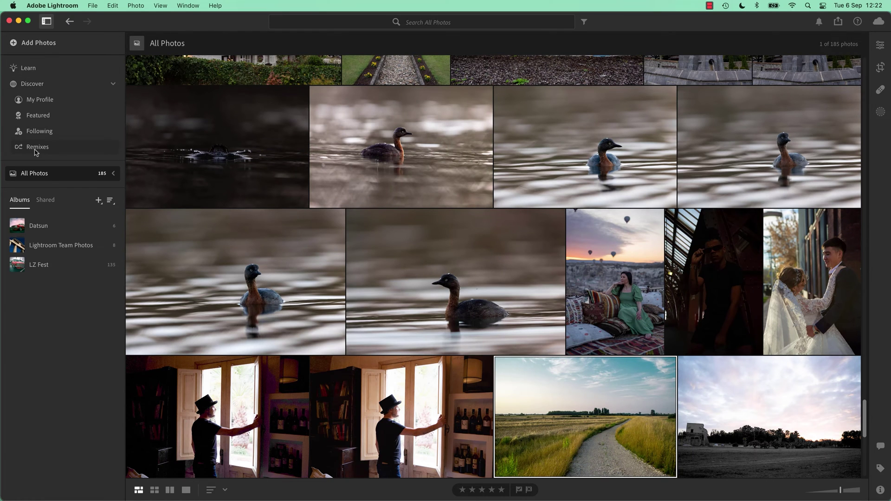
{"action": "left_click", "coordinate": [37, 148]}
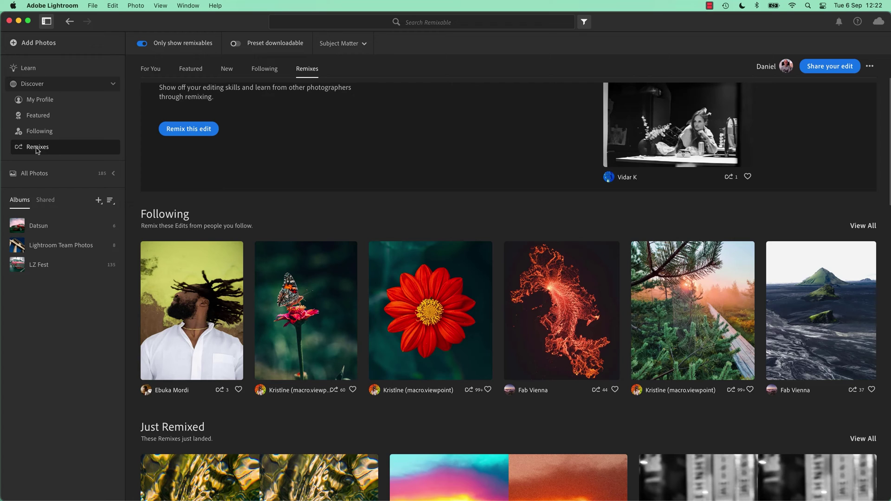
{"action": "scroll", "coordinate": [278, 300], "scroll_direction": "down", "scroll_amount": 6}
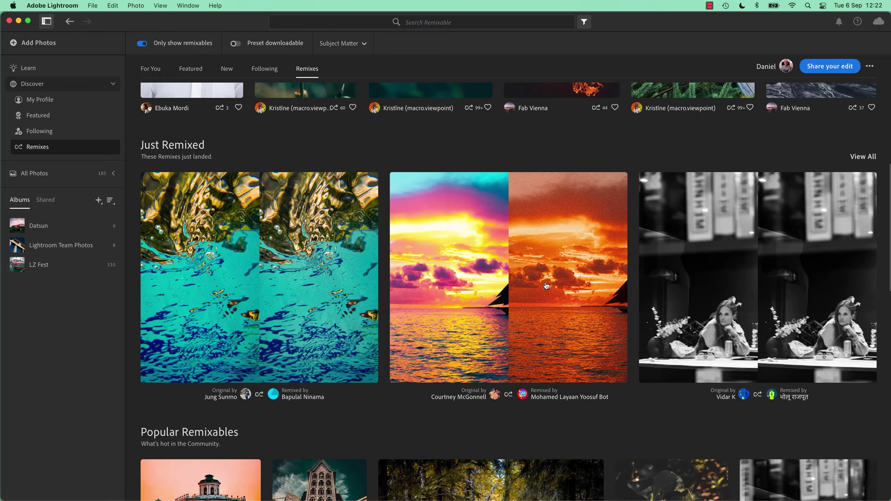
{"action": "scroll", "coordinate": [546, 286], "scroll_direction": "down", "scroll_amount": 3}
{"action": "mouse_move", "coordinate": [302, 386]}
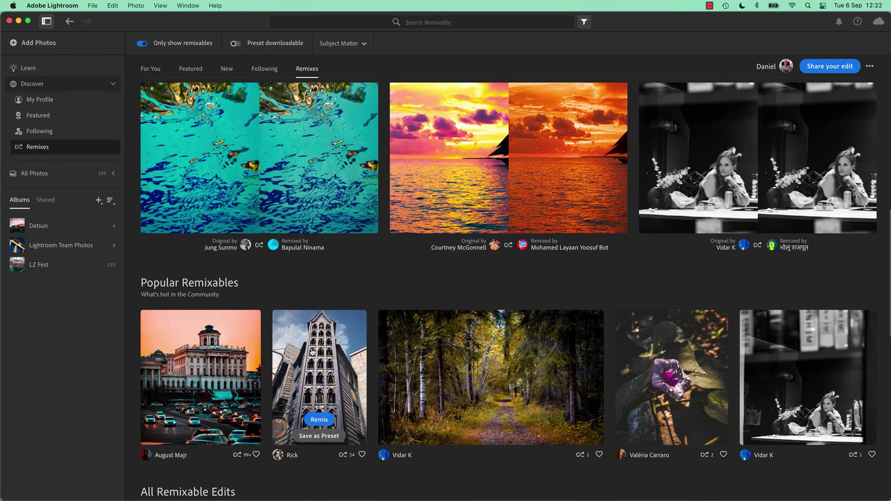
{"action": "scroll", "coordinate": [312, 352], "scroll_direction": "up", "scroll_amount": 10}
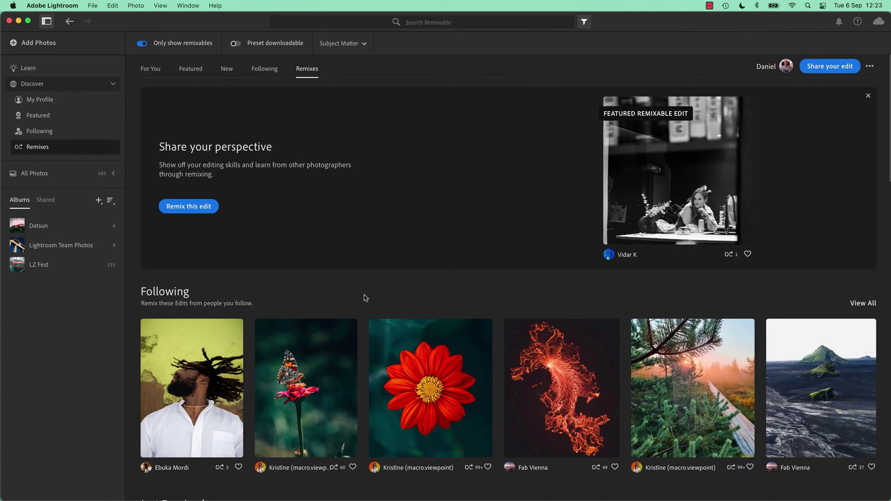
{"action": "scroll", "coordinate": [364, 300], "scroll_direction": "down", "scroll_amount": 2}
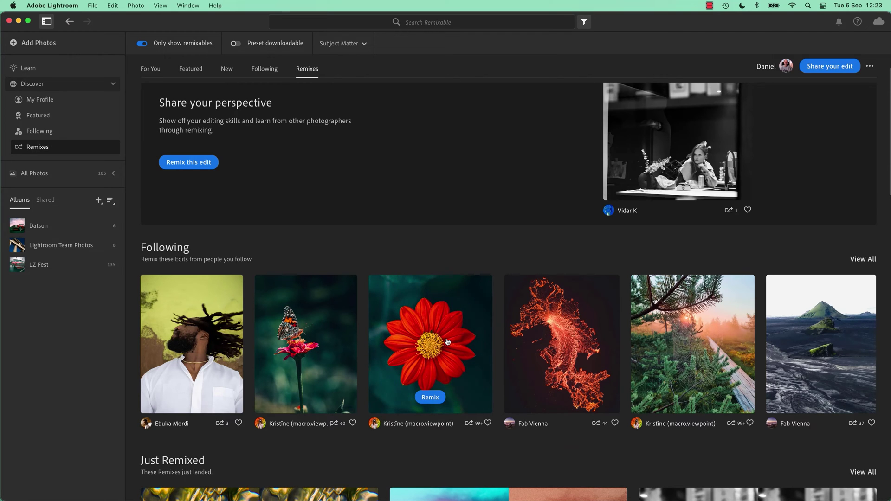
{"action": "mouse_move", "coordinate": [798, 346]}
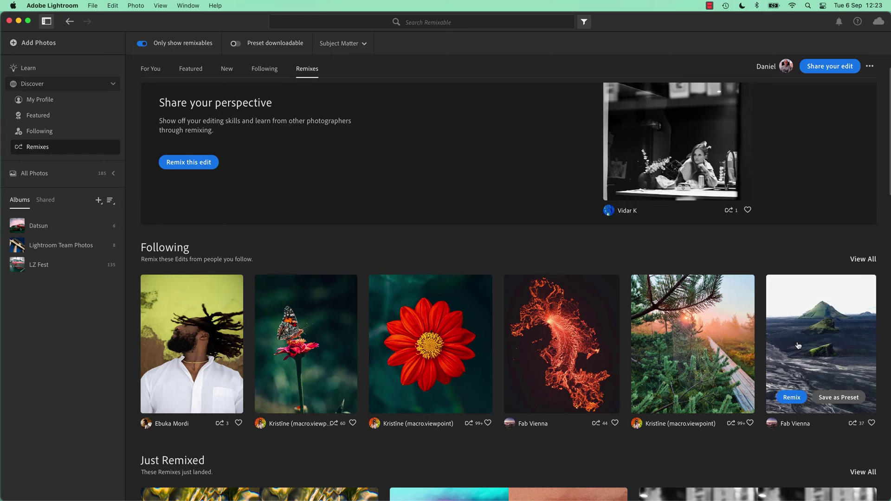
{"action": "mouse_move", "coordinate": [683, 350]}
{"action": "scroll", "coordinate": [683, 350], "scroll_direction": "down", "scroll_amount": 6}
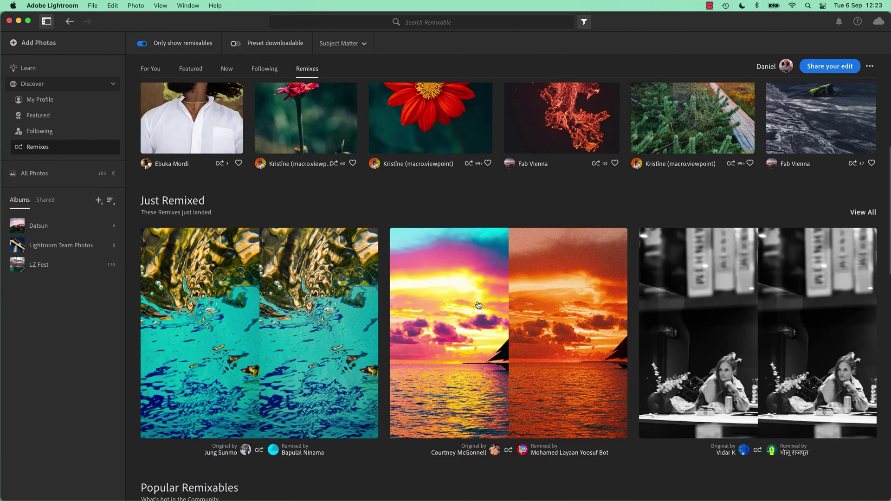
{"action": "scroll", "coordinate": [545, 347], "scroll_direction": "down", "scroll_amount": 7}
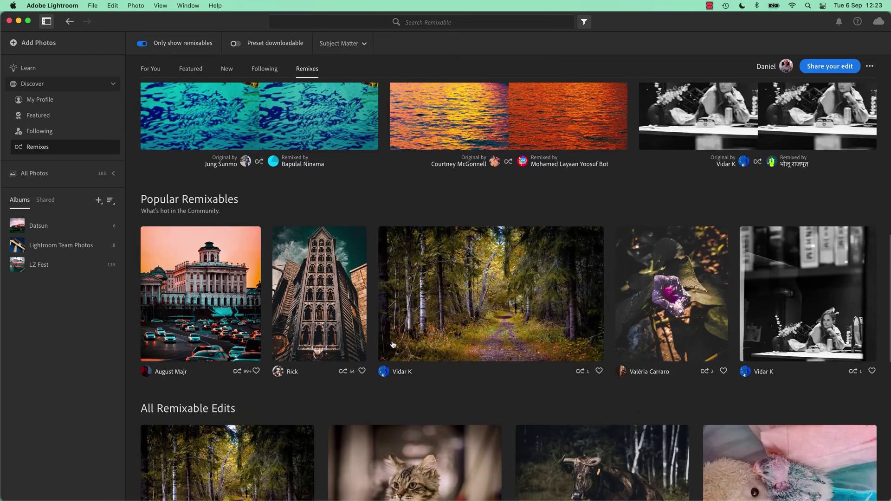
{"action": "scroll", "coordinate": [393, 344], "scroll_direction": "down", "scroll_amount": 5}
{"action": "mouse_move", "coordinate": [435, 258]}
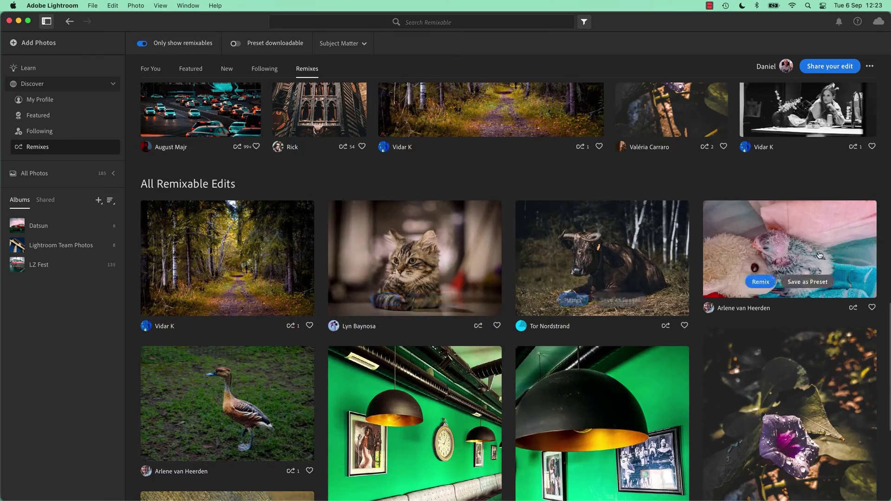
{"action": "mouse_move", "coordinate": [592, 275]}
{"action": "scroll", "coordinate": [592, 275], "scroll_direction": "up", "scroll_amount": 10}
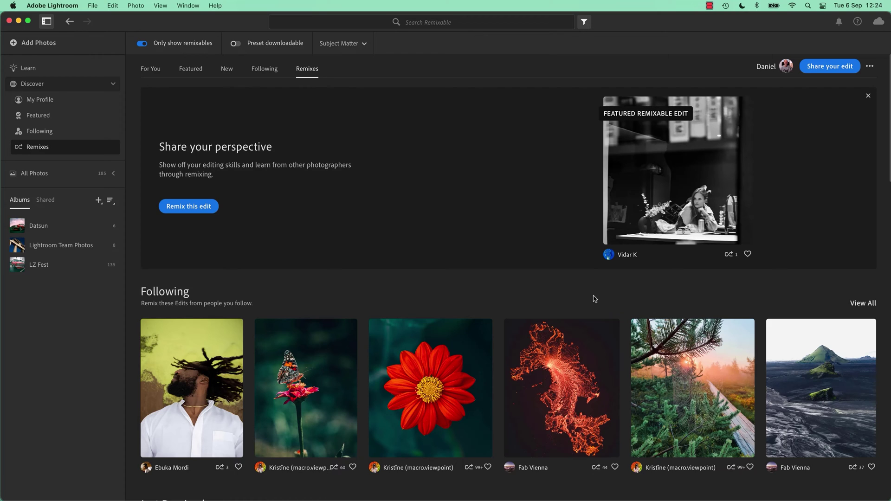
Scroll the Remixes page back to the red flower remix in the Following row
{"action": "scroll", "coordinate": [505, 282], "scroll_direction": "down", "scroll_amount": 3}
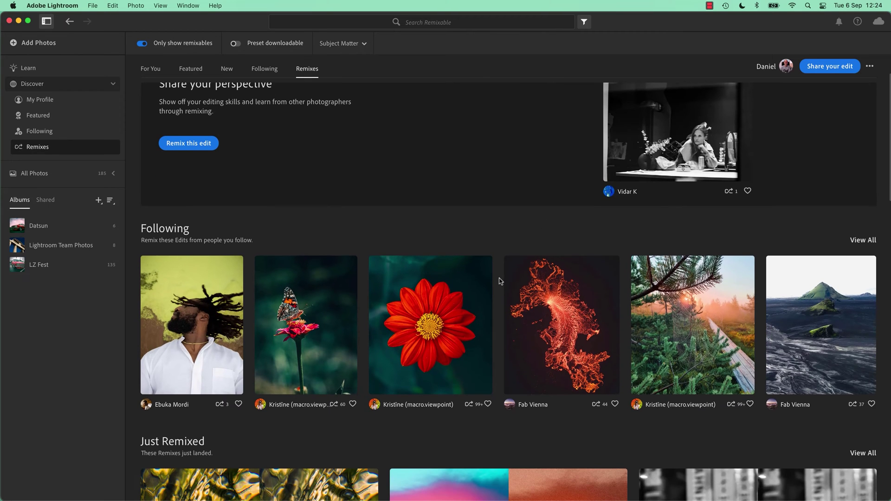
{"action": "mouse_move", "coordinate": [437, 309]}
{"action": "scroll", "coordinate": [483, 308], "scroll_direction": "down", "scroll_amount": 20}
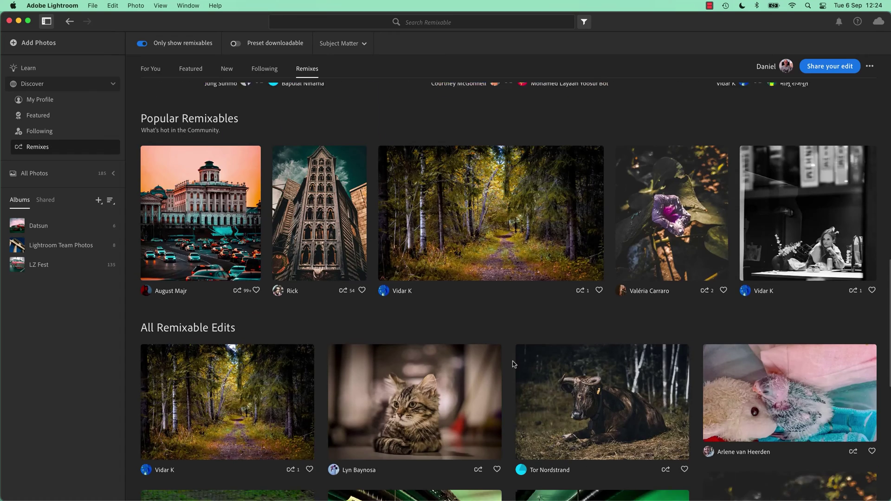
{"action": "scroll", "coordinate": [513, 364], "scroll_direction": "up", "scroll_amount": 20}
{"action": "mouse_move", "coordinate": [424, 360]}
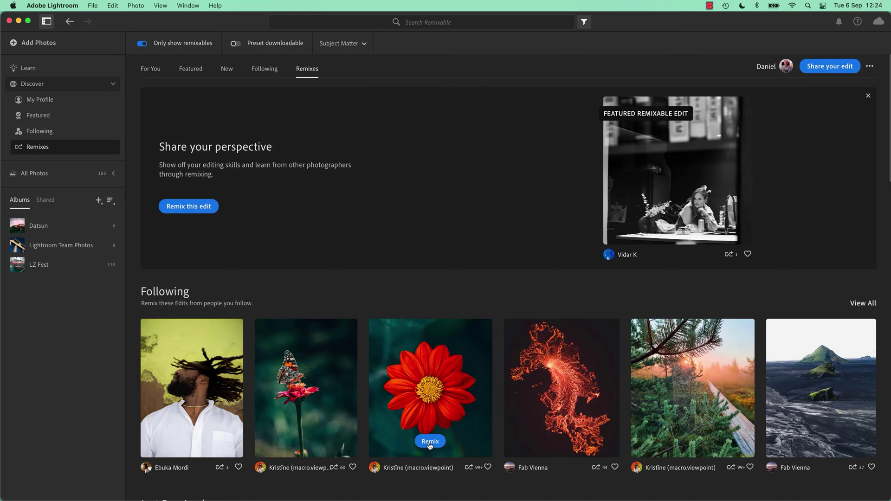
Open the 'Round & perfect' flower remix beside its as-shot version and play its edit steps
{"action": "left_click", "coordinate": [427, 366]}
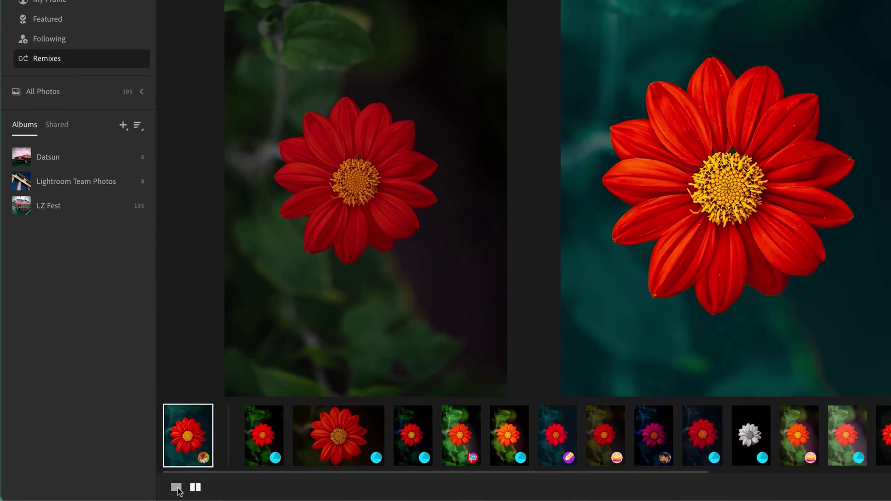
{"action": "left_click", "coordinate": [176, 487]}
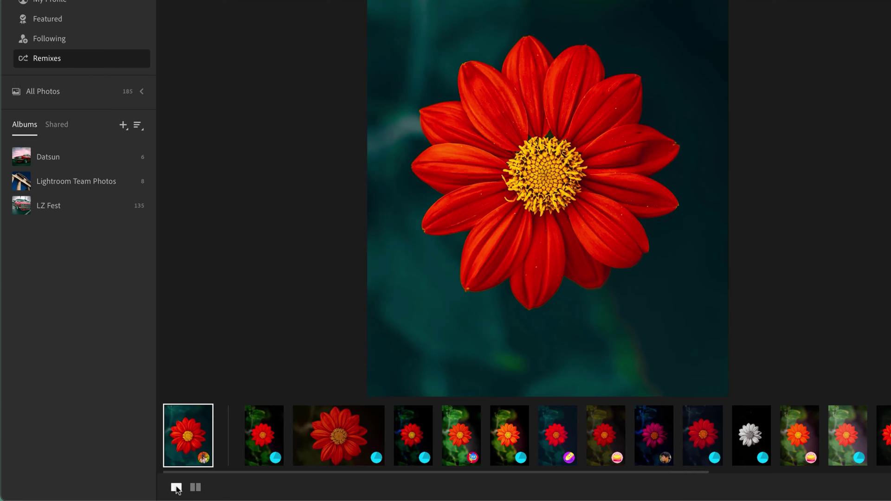
{"action": "left_click", "coordinate": [195, 488]}
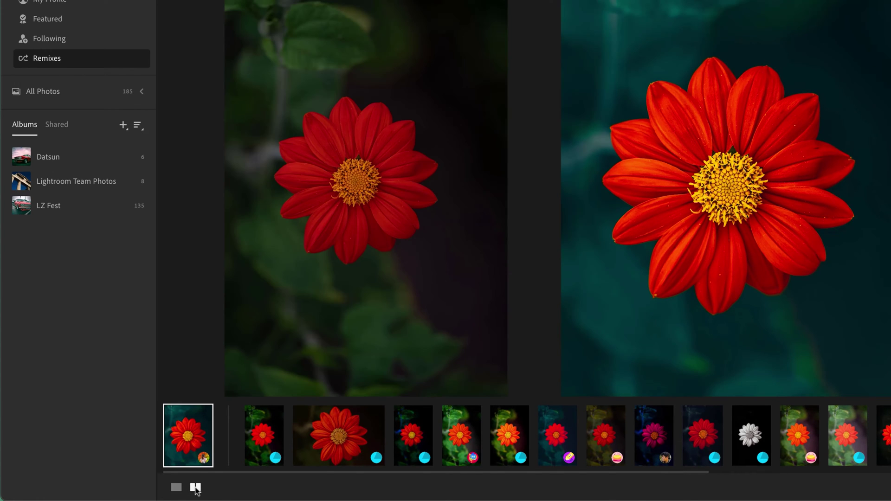
{"action": "mouse_move", "coordinate": [800, 166]}
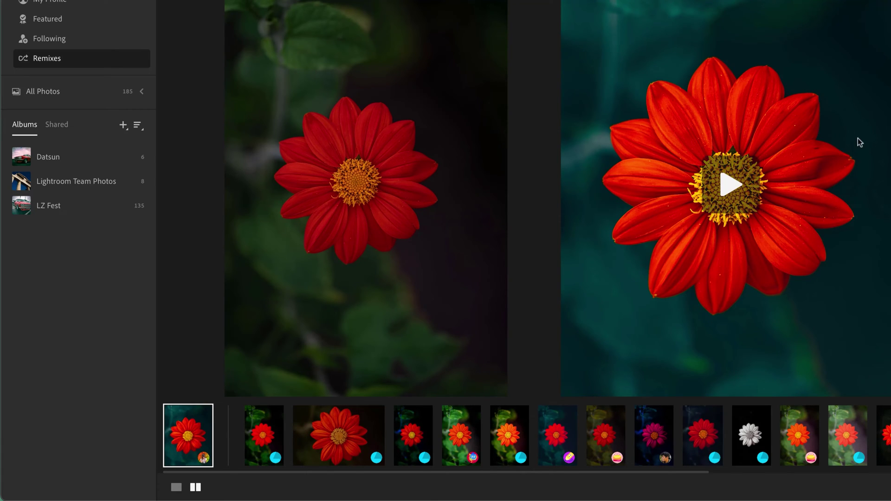
{"action": "left_click", "coordinate": [726, 183]}
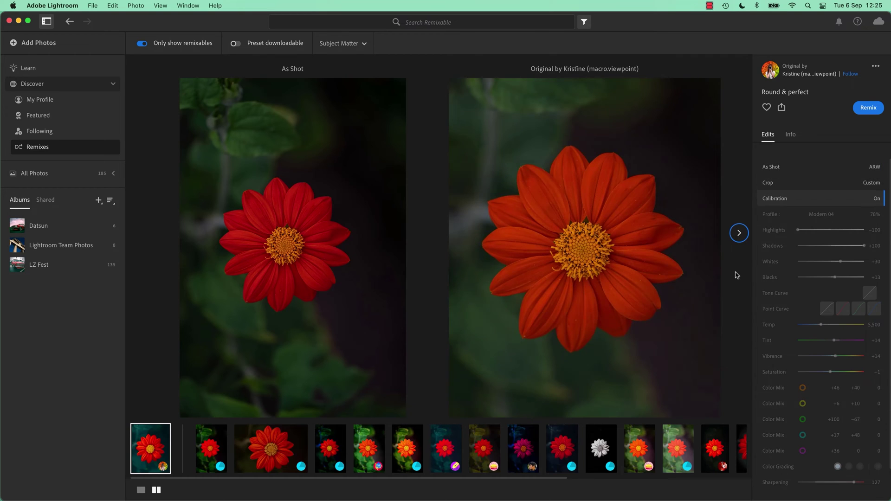
Pause and resume the edit playback, stopping at Saturation, then scroll the filmstrip
{"action": "mouse_move", "coordinate": [626, 235]}
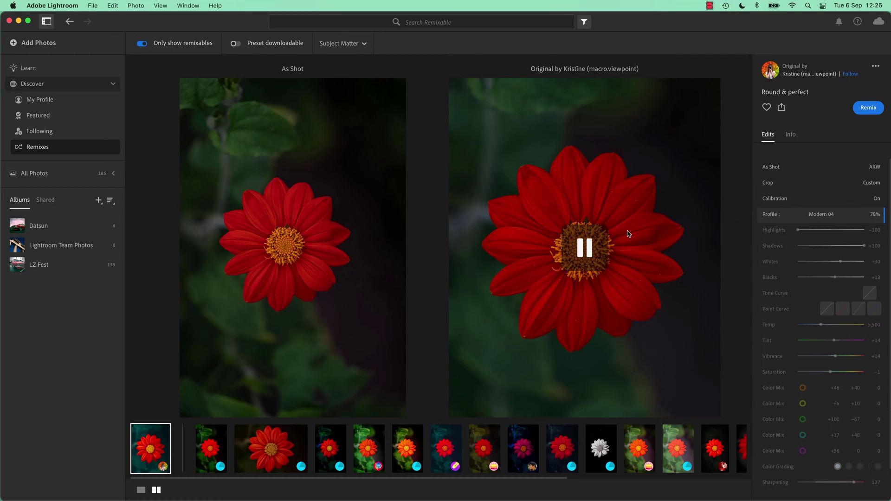
{"action": "left_click", "coordinate": [584, 254]}
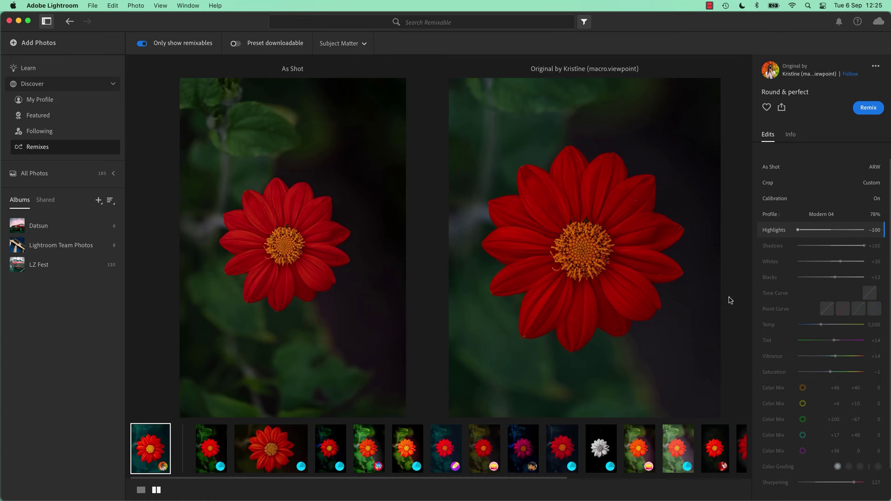
{"action": "left_click", "coordinate": [584, 249]}
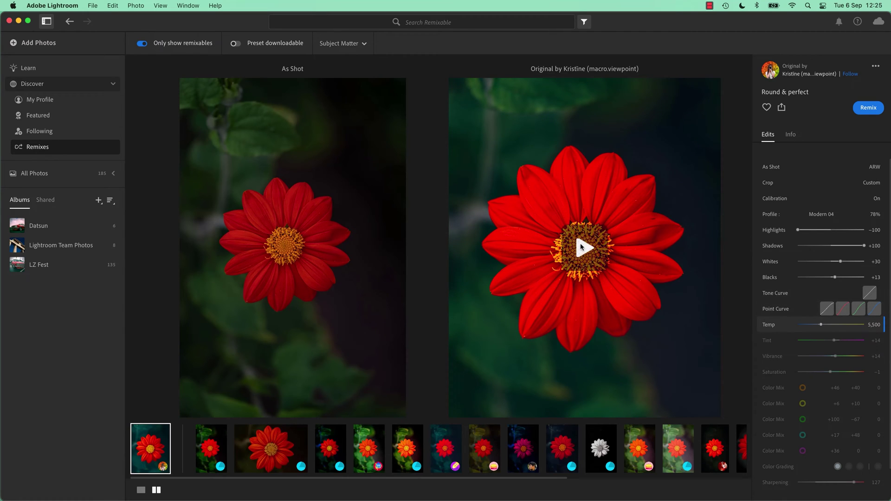
{"action": "left_click", "coordinate": [587, 256]}
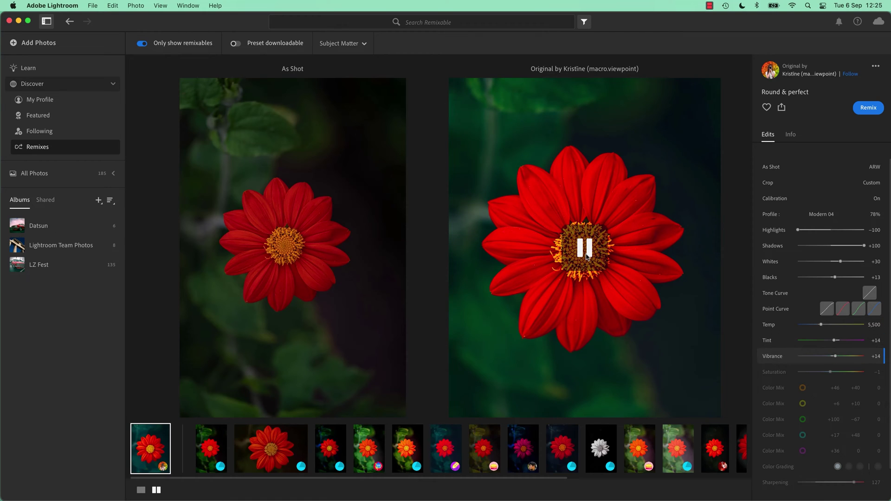
{"action": "left_click", "coordinate": [586, 254]}
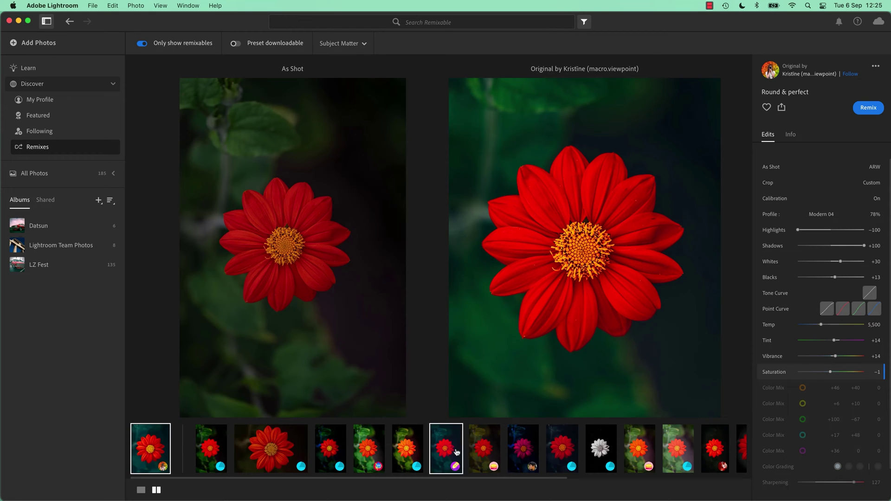
{"action": "left_click_drag", "start_coordinate": [486, 478], "coordinate": [433, 481]}
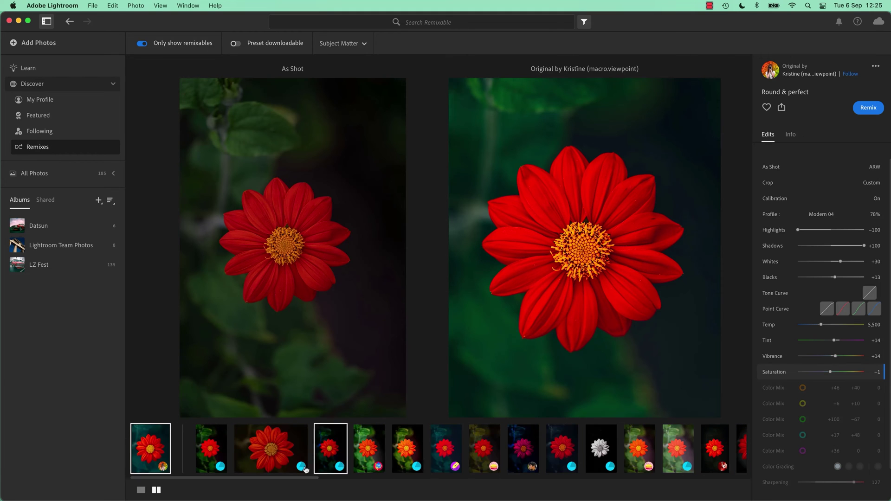
Open the dark purple flower remix, play and pause its edit steps, then view it alone
{"action": "left_click", "coordinate": [525, 450]}
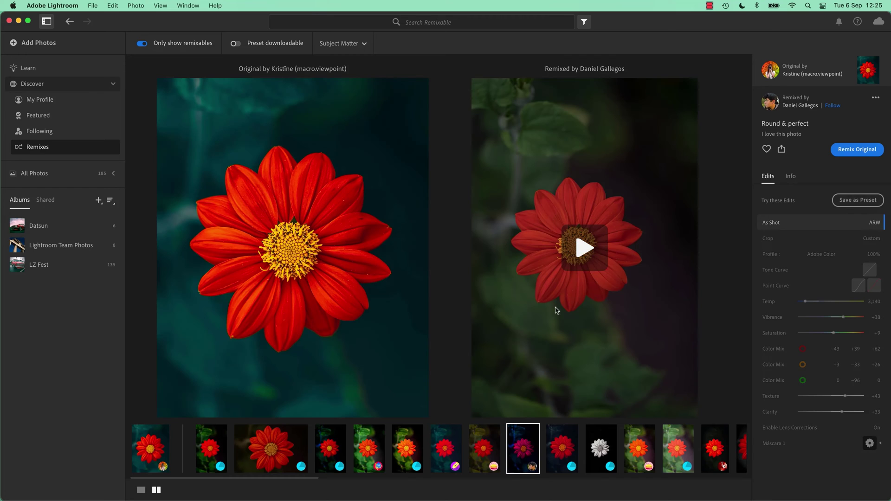
{"action": "left_click", "coordinate": [546, 312]}
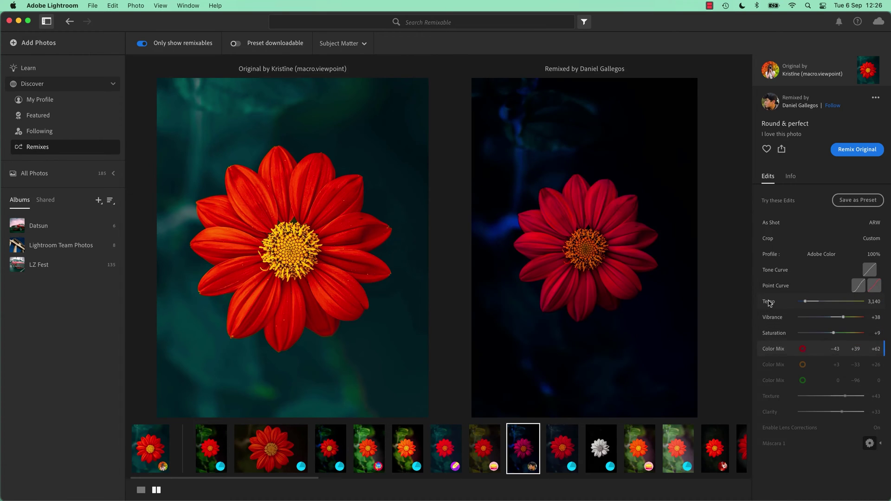
{"action": "left_click", "coordinate": [588, 250]}
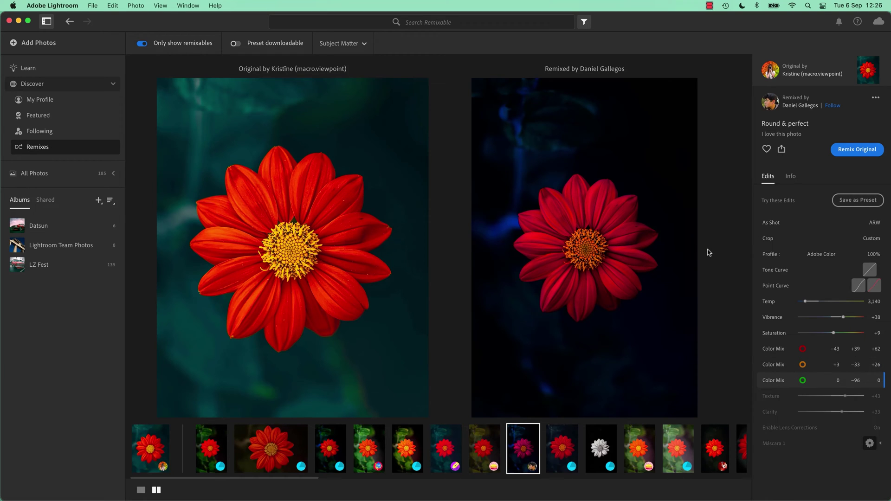
{"action": "left_click", "coordinate": [856, 205]}
{"action": "left_click", "coordinate": [211, 449]}
{"action": "left_click", "coordinate": [141, 491]}
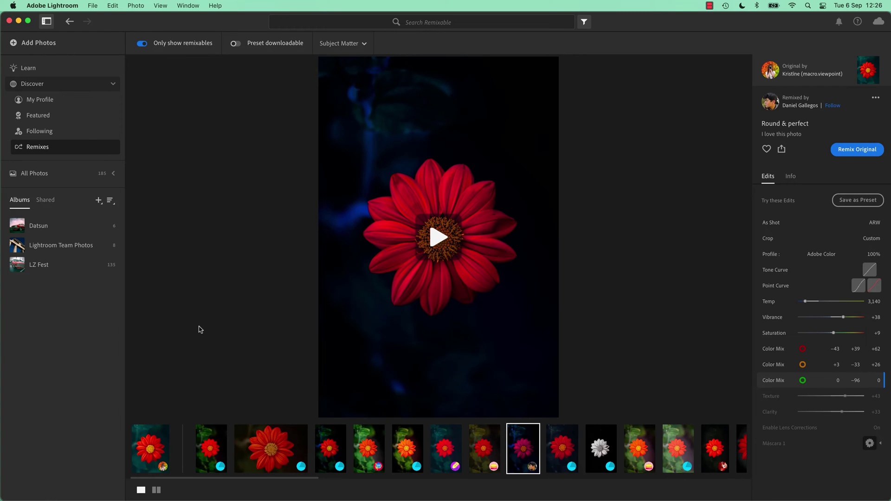
Return to Remixes and open the Subject Matter category list
{"action": "left_click", "coordinate": [37, 147]}
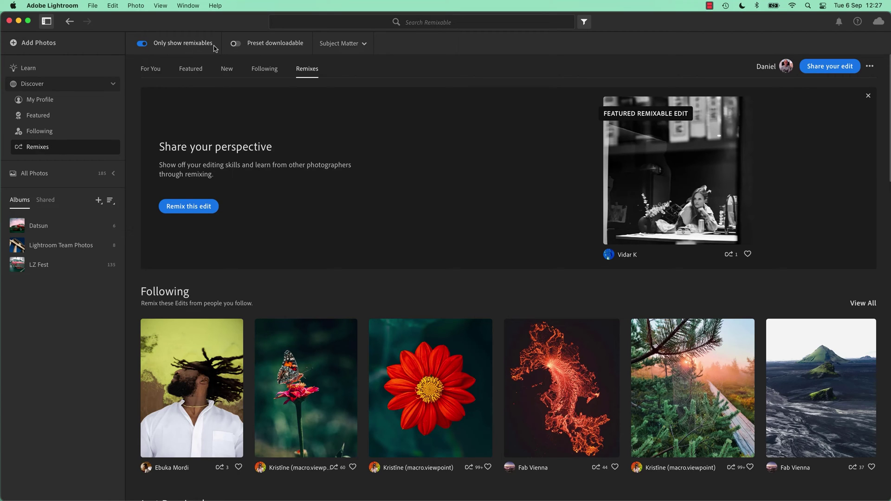
{"action": "left_click", "coordinate": [348, 45]}
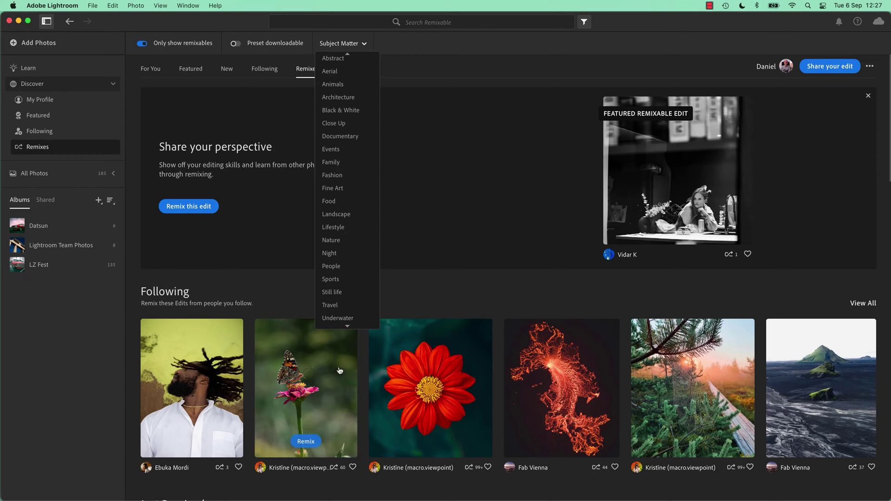
Filter remixable edits to Animals and search for 'cats'
{"action": "left_click", "coordinate": [333, 87]}
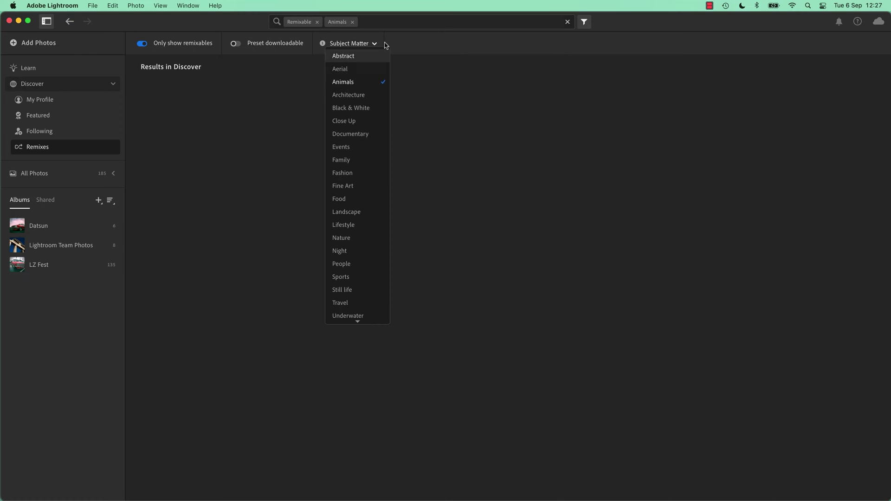
{"action": "left_click", "coordinate": [385, 20]}
{"action": "left_click", "coordinate": [388, 21]}
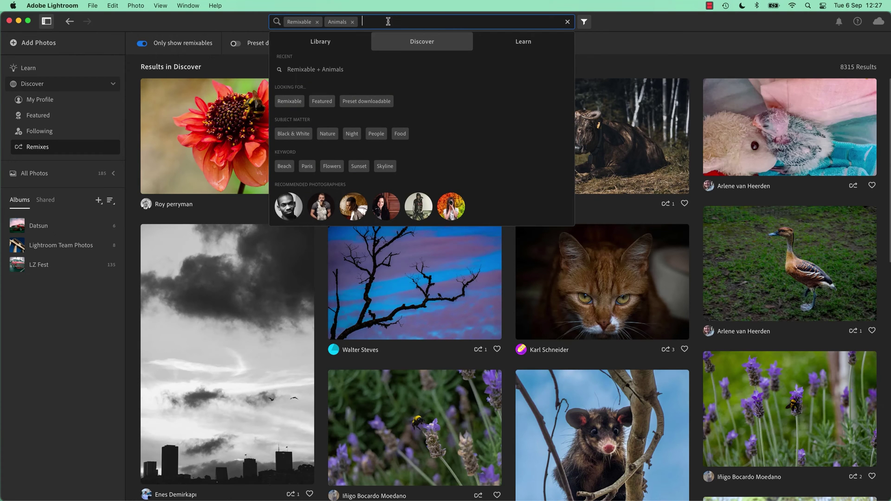
{"action": "type", "text": "cats"}
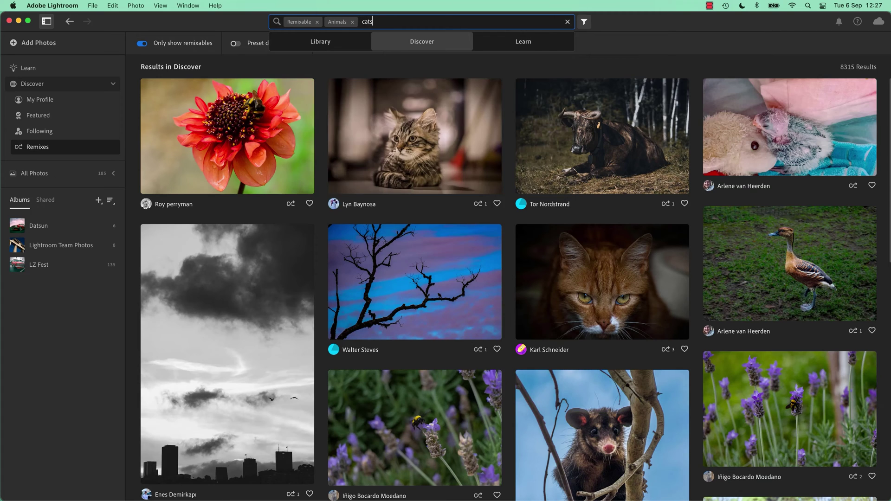
{"action": "key", "text": "Return"}
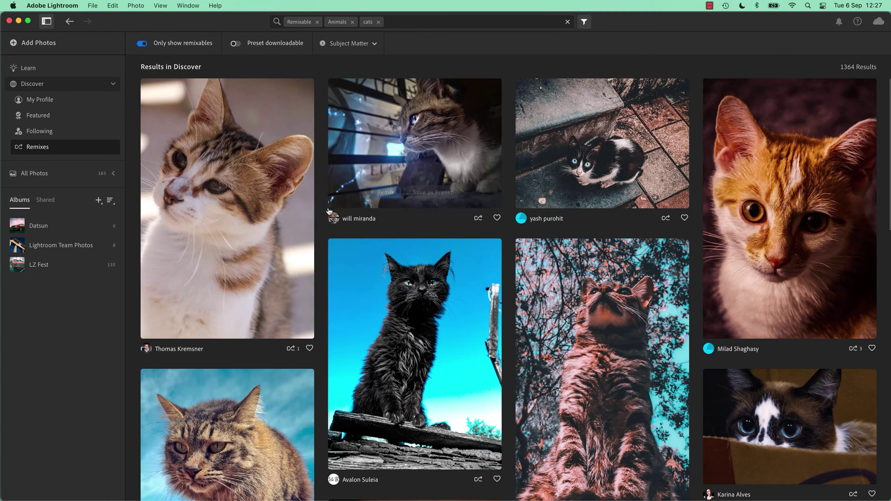
Scroll through the animal results to locate the orange-and-white cat photo
{"action": "scroll", "coordinate": [319, 233], "scroll_direction": "down", "scroll_amount": 2}
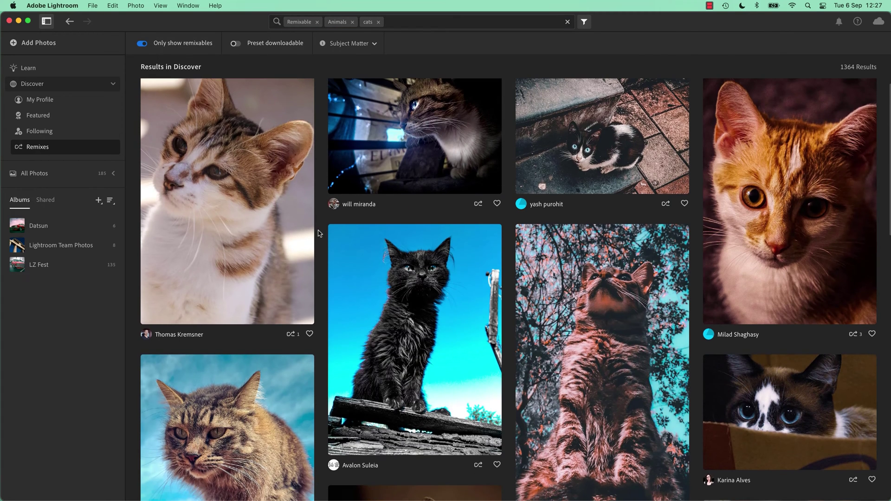
{"action": "scroll", "coordinate": [817, 186], "scroll_direction": "down", "scroll_amount": 2}
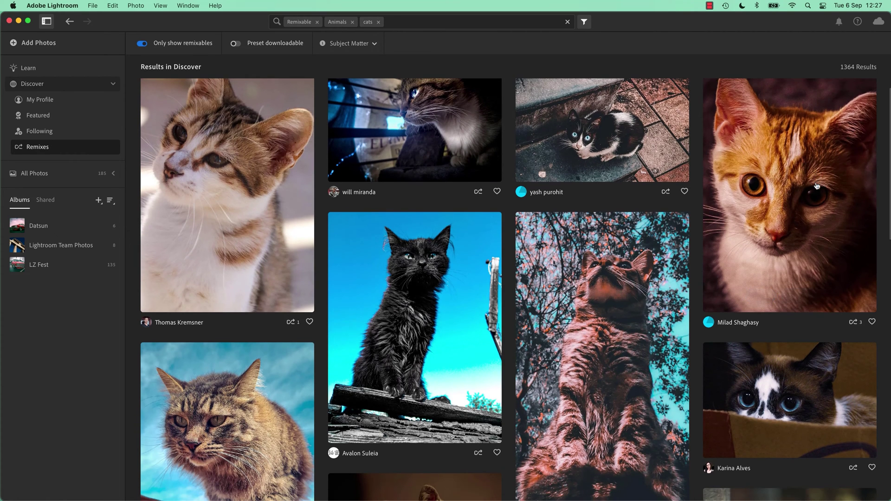
{"action": "mouse_move", "coordinate": [763, 211]}
{"action": "scroll", "coordinate": [763, 211], "scroll_direction": "down", "scroll_amount": 15}
{"action": "scroll", "coordinate": [561, 276], "scroll_direction": "down", "scroll_amount": 15}
{"action": "scroll", "coordinate": [561, 275], "scroll_direction": "down", "scroll_amount": 15}
{"action": "scroll", "coordinate": [560, 276], "scroll_direction": "down", "scroll_amount": 15}
{"action": "scroll", "coordinate": [560, 280], "scroll_direction": "down", "scroll_amount": 15}
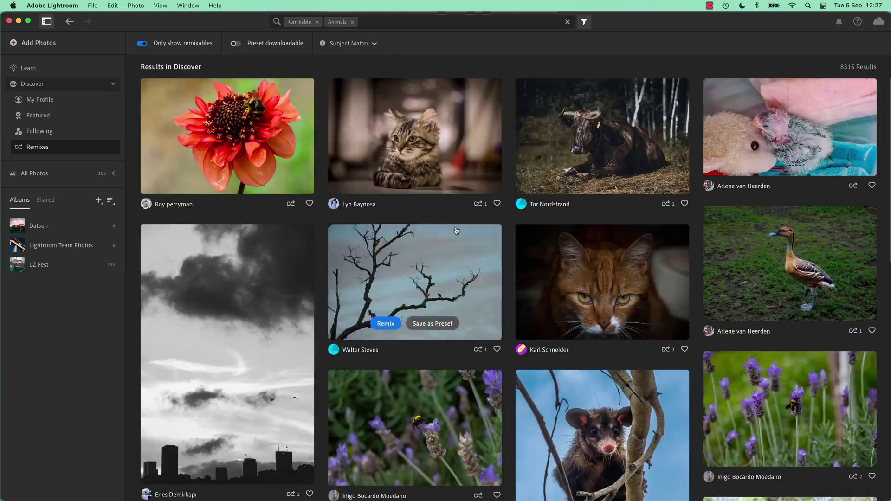
{"action": "scroll", "coordinate": [512, 241], "scroll_direction": "down", "scroll_amount": 15}
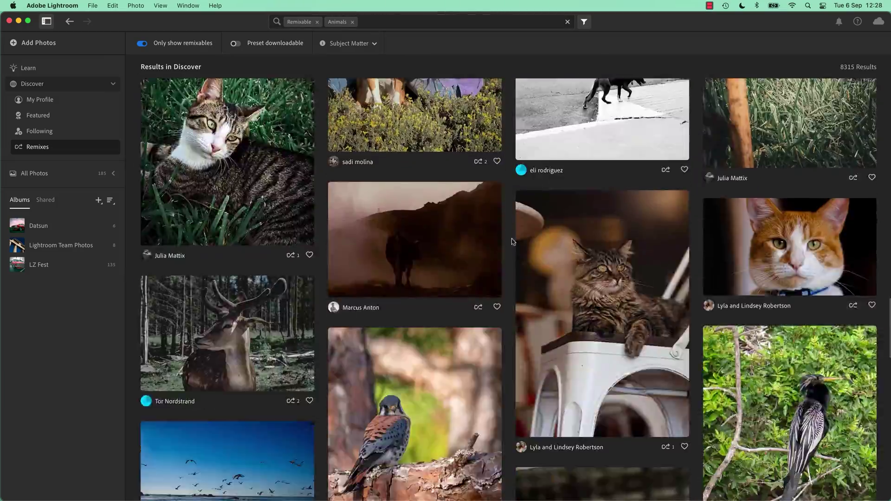
{"action": "mouse_move", "coordinate": [752, 264]}
{"action": "mouse_move", "coordinate": [832, 234]}
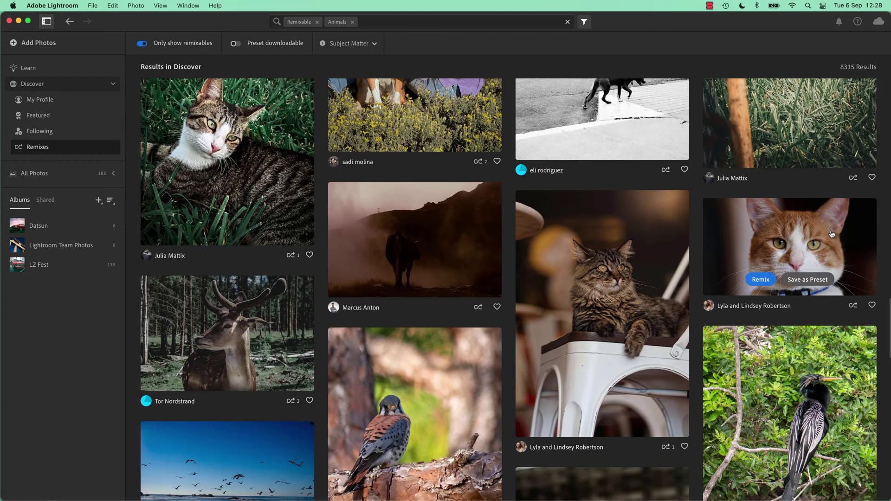
Start remixing the orange-and-white cat photo and open the Light adjustments
{"action": "left_click", "coordinate": [759, 280]}
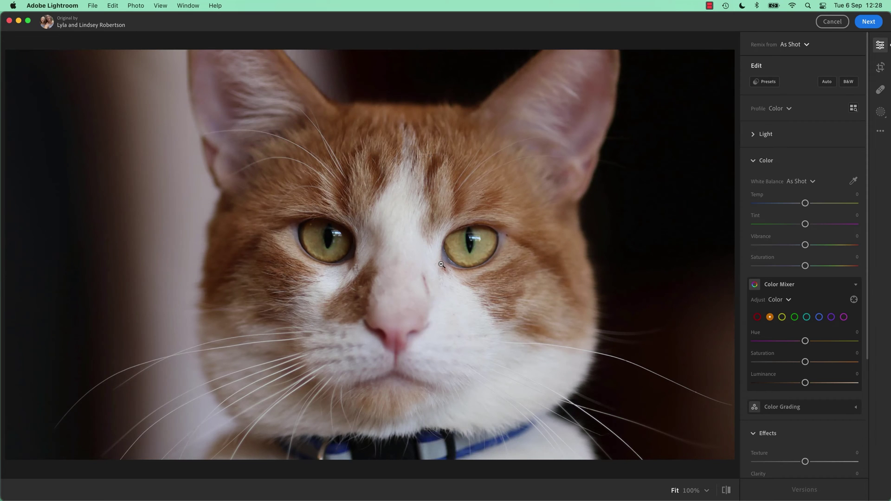
{"action": "left_click", "coordinate": [756, 161]}
{"action": "left_click", "coordinate": [755, 161]}
{"action": "left_click", "coordinate": [756, 131]}
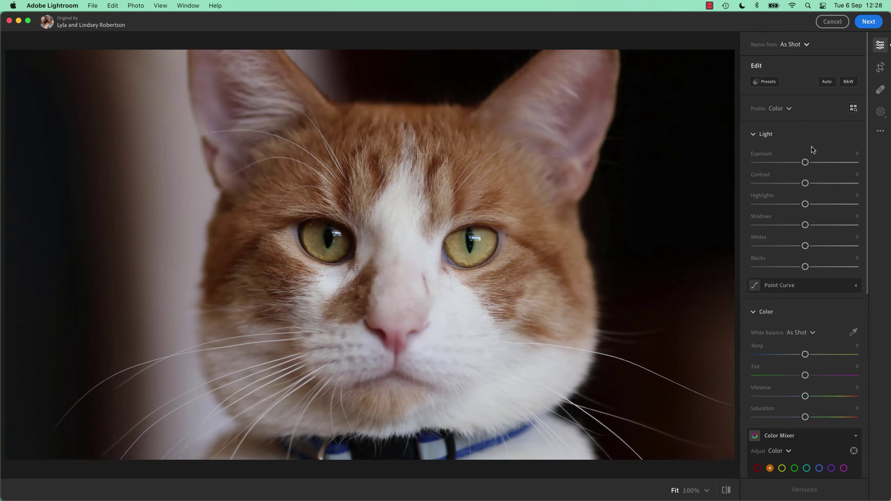
Set Contrast +22, Highlights -20, lower Shadows and Blacks, and raise Whites to +23
{"action": "left_click_drag", "start_coordinate": [804, 162], "coordinate": [816, 194]}
{"action": "left_click_drag", "start_coordinate": [805, 203], "coordinate": [791, 268]}
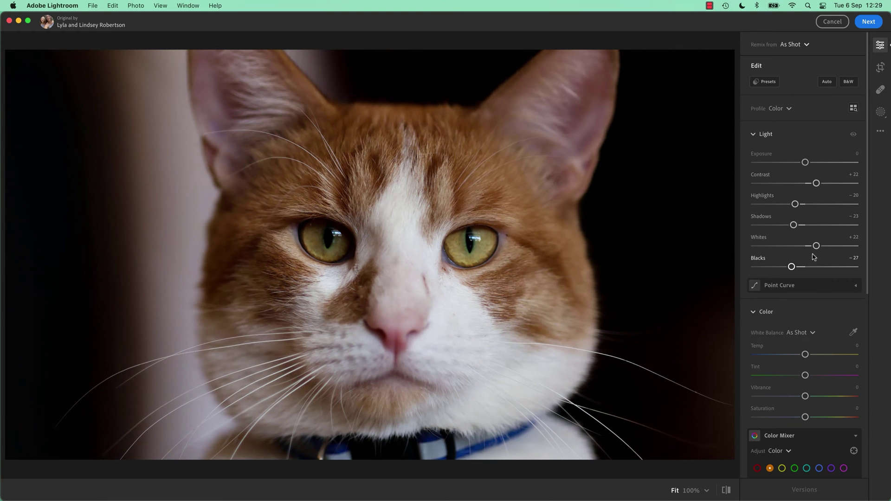
{"action": "mouse_move", "coordinate": [816, 245]}
{"action": "left_mouse_down"}
{"action": "mouse_move", "coordinate": [756, 245]}
{"action": "mouse_move", "coordinate": [890, 253]}
{"action": "mouse_move", "coordinate": [754, 246]}
{"action": "mouse_move", "coordinate": [864, 253]}
{"action": "mouse_move", "coordinate": [758, 246]}
{"action": "mouse_move", "coordinate": [829, 249]}
{"action": "mouse_move", "coordinate": [820, 252]}
{"action": "left_mouse_up"}
Boost the orange fur's saturation with the Color Mixer targeted tool, checking against the original
{"action": "left_click", "coordinate": [755, 135]}
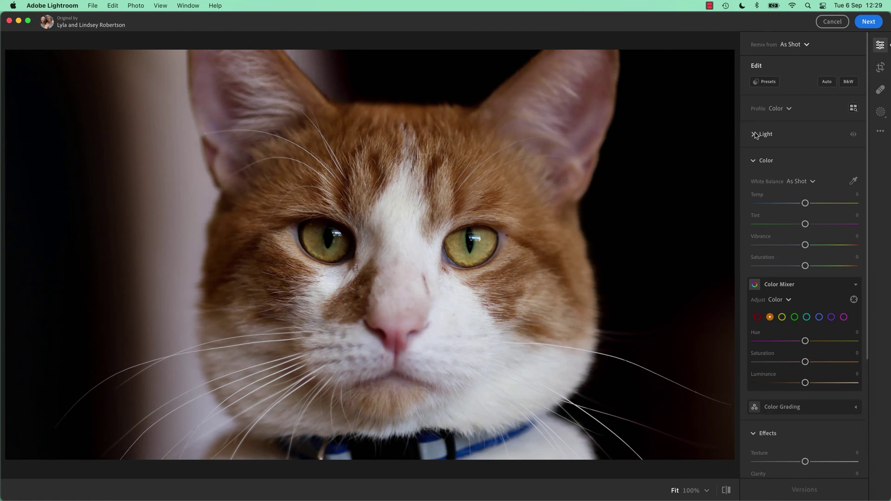
{"action": "key", "text": "backslash"}
{"action": "left_click", "coordinate": [854, 299]}
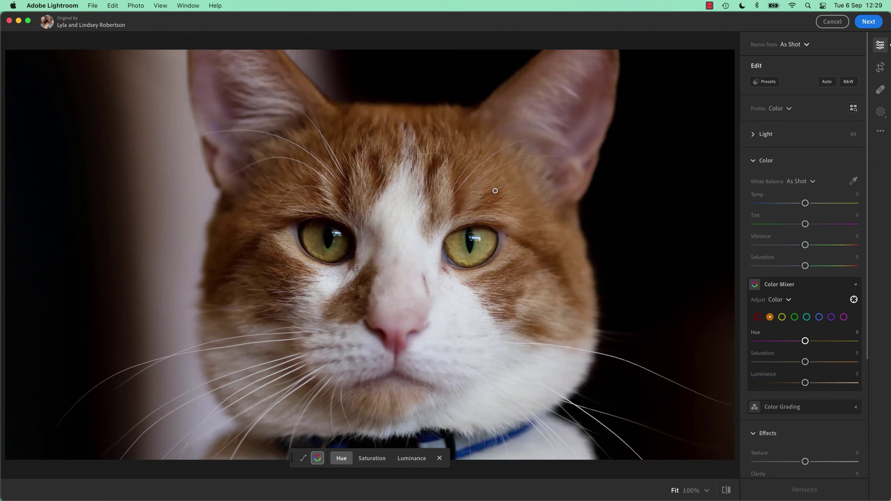
{"action": "left_click", "coordinate": [369, 458]}
{"action": "left_click_drag", "start_coordinate": [493, 196], "coordinate": [511, 196]}
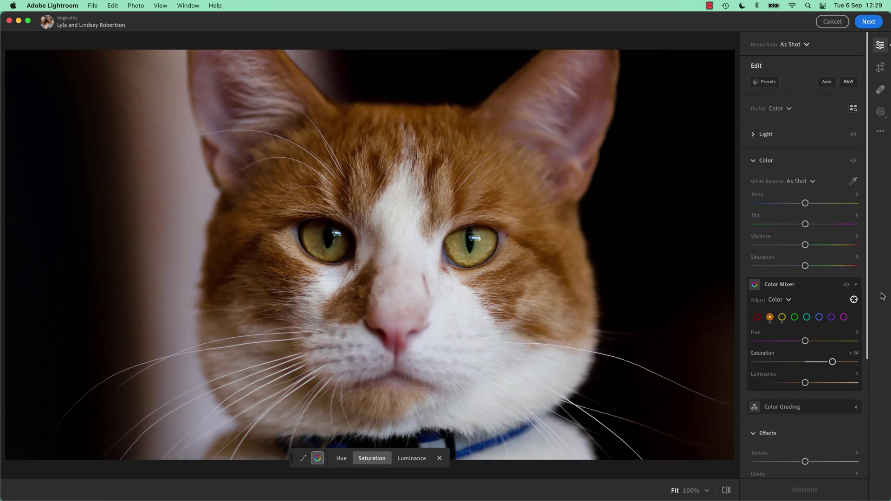
{"action": "left_click", "coordinate": [846, 285]}
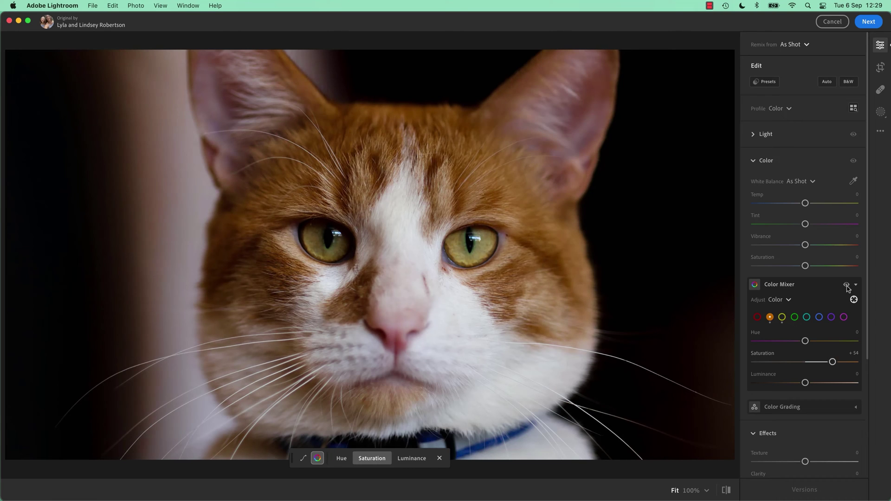
{"action": "left_click", "coordinate": [846, 285]}
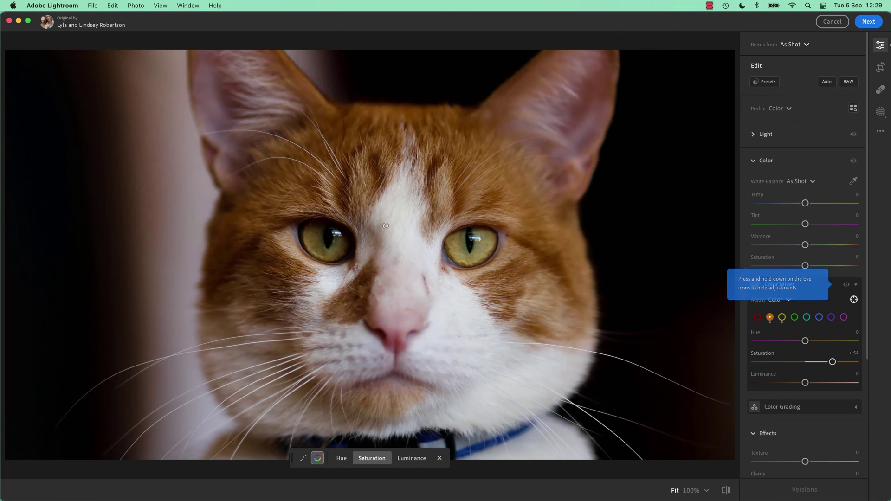
Adjust the orange fur's luminance and push its saturation further
{"action": "left_click", "coordinate": [414, 458]}
{"action": "left_click_drag", "start_coordinate": [470, 219], "coordinate": [499, 218]}
{"action": "left_click", "coordinate": [372, 458]}
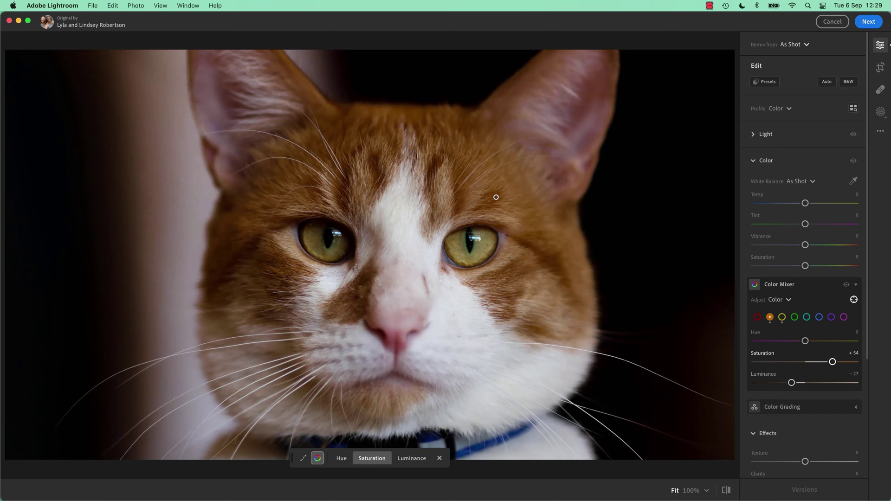
{"action": "left_click_drag", "start_coordinate": [455, 197], "coordinate": [523, 197]}
Toggle the Color Mixer changes and the original view to compare the richer fur
{"action": "left_click", "coordinate": [846, 285]}
{"action": "left_click", "coordinate": [847, 285]}
{"action": "left_click", "coordinate": [847, 285]}
{"action": "left_click", "coordinate": [847, 285]}
{"action": "left_click", "coordinate": [847, 285]}
{"action": "left_click", "coordinate": [847, 285]}
{"action": "left_click_drag", "start_coordinate": [846, 286], "coordinate": [846, 286]}
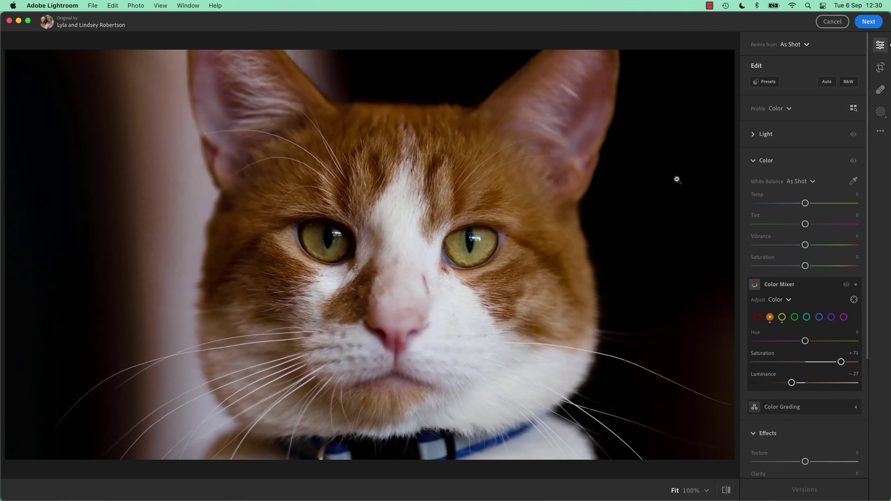
{"action": "key", "text": "backslash"}
{"action": "key", "text": "backslash"}
{"action": "key", "text": "backslash"}
{"action": "key", "text": "backslash"}
{"action": "key", "text": "backslash"}
{"action": "left_click_drag", "start_coordinate": [847, 287], "coordinate": [848, 287]}
{"action": "left_click", "coordinate": [847, 287]}
Shift the eye yellows to Hue +50, Saturation +31, Luminance +40 for greener, brighter eyes
{"action": "left_click", "coordinate": [852, 299]}
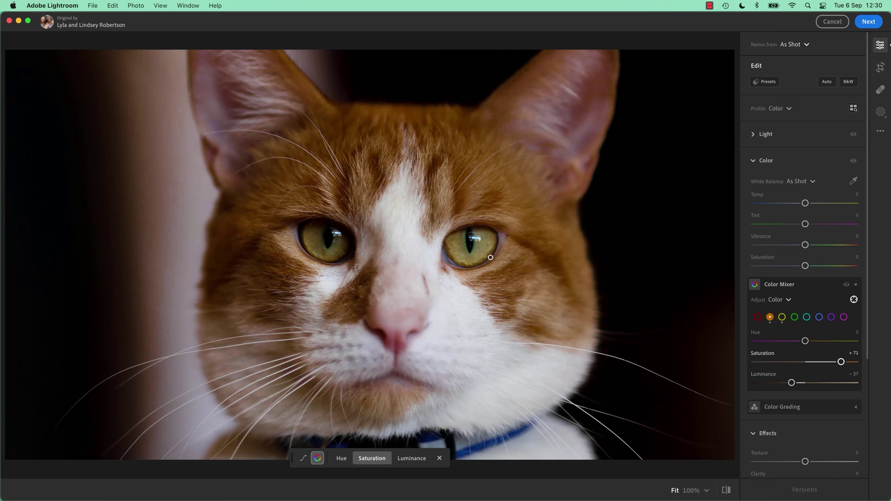
{"action": "mouse_move", "coordinate": [479, 250]}
{"action": "left_mouse_down"}
{"action": "mouse_move", "coordinate": [523, 250]}
{"action": "mouse_move", "coordinate": [494, 250]}
{"action": "left_mouse_up"}
{"action": "left_click", "coordinate": [341, 458]}
{"action": "mouse_move", "coordinate": [487, 249]}
{"action": "left_mouse_down"}
{"action": "mouse_move", "coordinate": [458, 249]}
{"action": "mouse_move", "coordinate": [521, 240]}
{"action": "mouse_move", "coordinate": [483, 241]}
{"action": "mouse_move", "coordinate": [501, 241]}
{"action": "left_mouse_up"}
{"action": "left_click", "coordinate": [415, 460]}
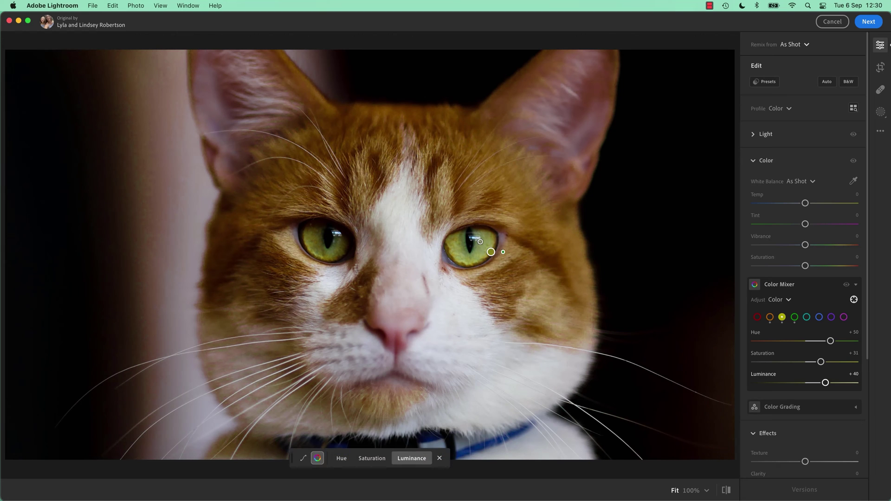
{"action": "left_click", "coordinate": [846, 285]}
{"action": "left_click", "coordinate": [847, 285]}
{"action": "left_click", "coordinate": [846, 285]}
{"action": "left_click", "coordinate": [846, 285]}
Apply a −47 vignette to darken the edges of the cat photo
{"action": "left_click", "coordinate": [856, 284]}
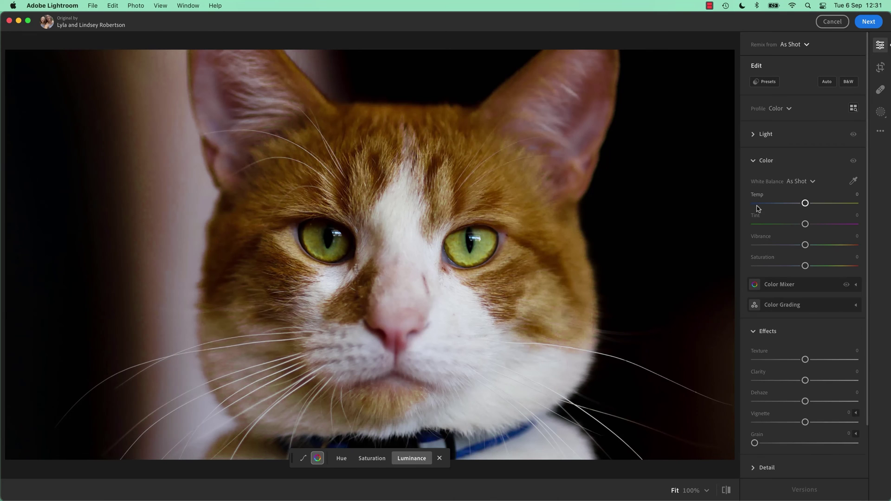
{"action": "left_click", "coordinate": [759, 162]}
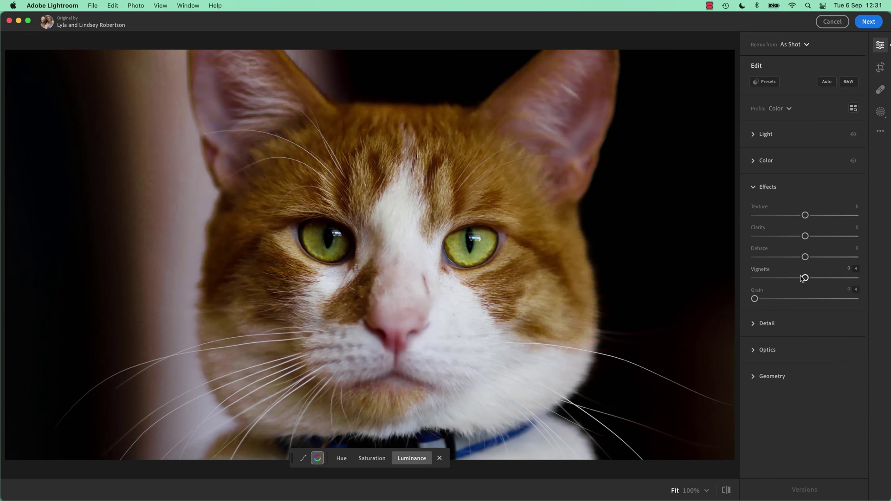
{"action": "mouse_move", "coordinate": [805, 277]}
{"action": "left_mouse_down"}
{"action": "mouse_move", "coordinate": [756, 278]}
{"action": "mouse_move", "coordinate": [787, 279]}
{"action": "left_mouse_up"}
{"action": "left_click", "coordinate": [754, 187]}
{"action": "left_click", "coordinate": [752, 161]}
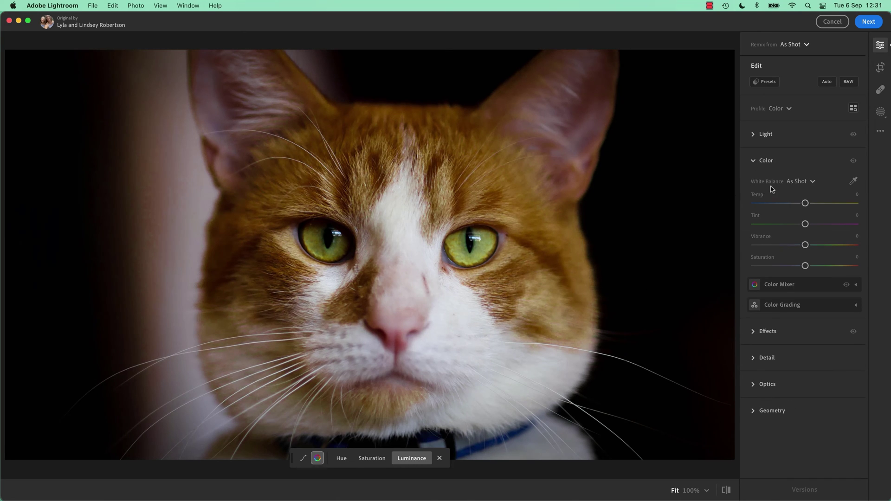
Post the remix with the comment 'Dynamic Cat focusing on the eye'
{"action": "left_click", "coordinate": [869, 22]}
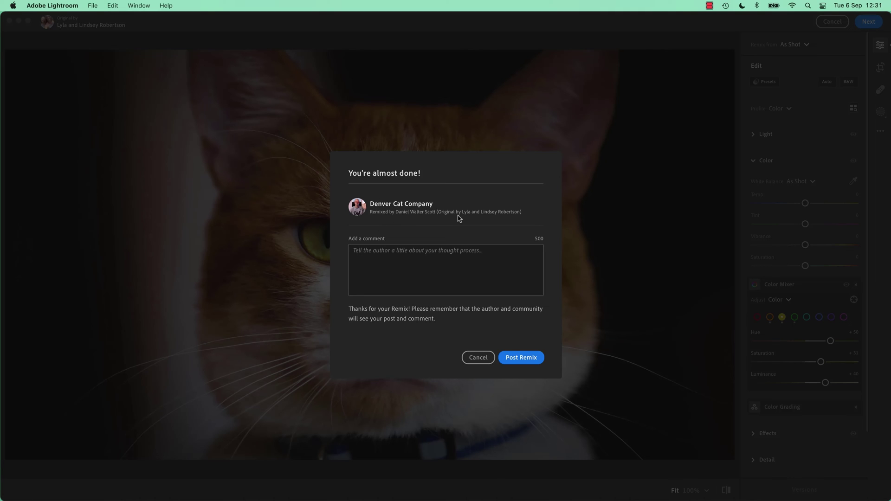
{"action": "left_click", "coordinate": [428, 261]}
{"action": "type", "text": "Dynamic Cat fo"}
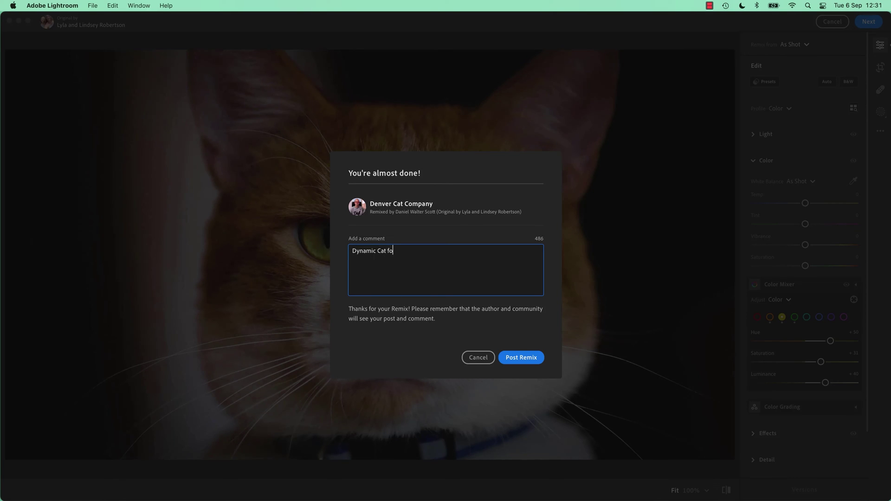
{"action": "type", "text": "n the eyes."}
{"action": "left_click", "coordinate": [538, 357]}
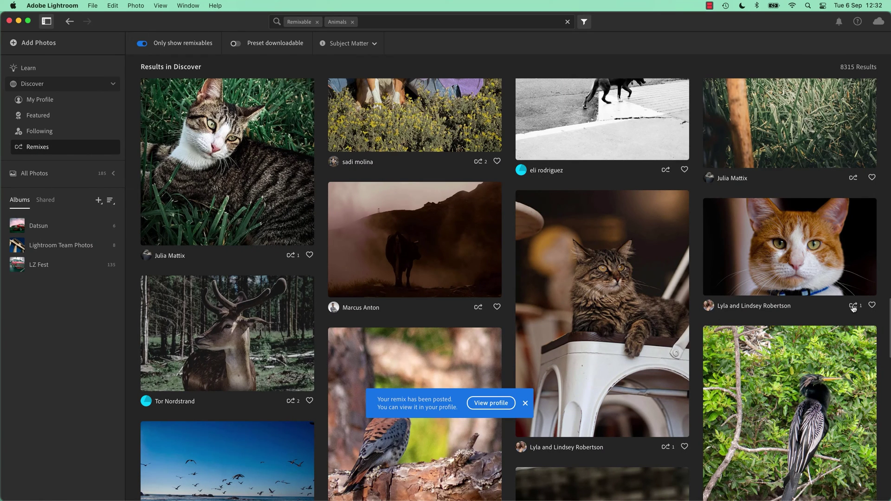
Open the orange cat photo from Discover, then its posted remix showing the edits
{"action": "mouse_move", "coordinate": [853, 308]}
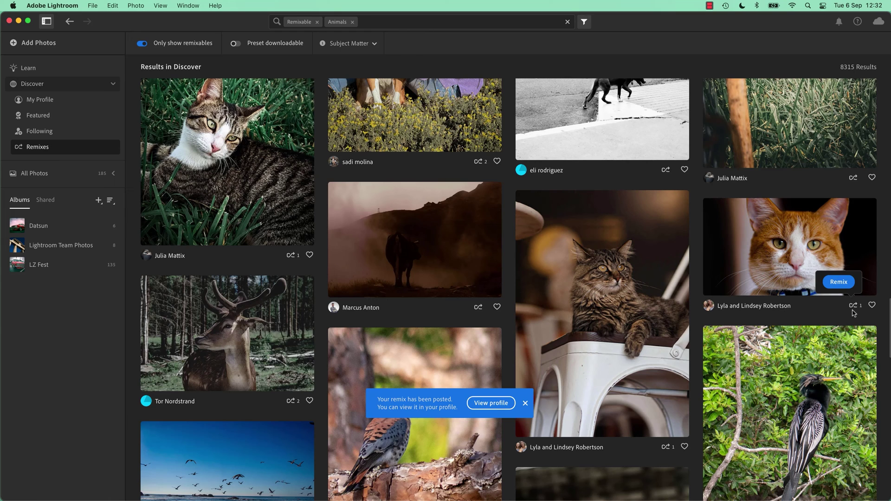
{"action": "left_click", "coordinate": [789, 246]}
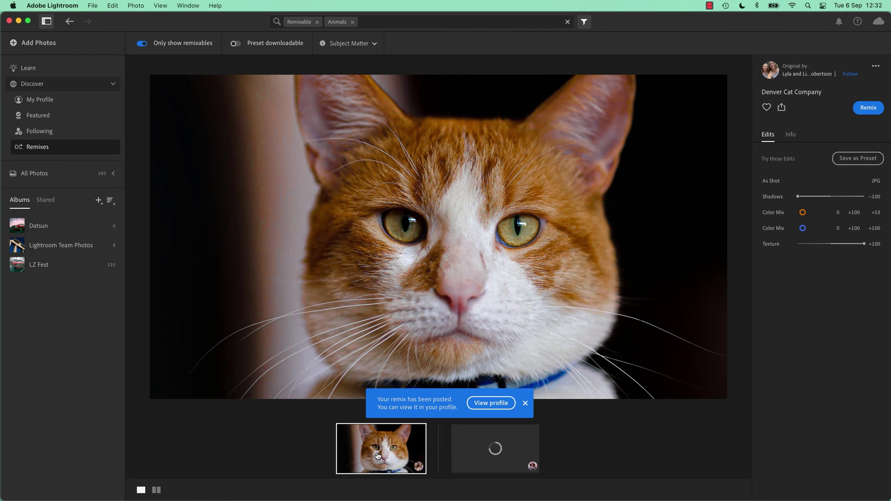
{"action": "left_click", "coordinate": [156, 490]}
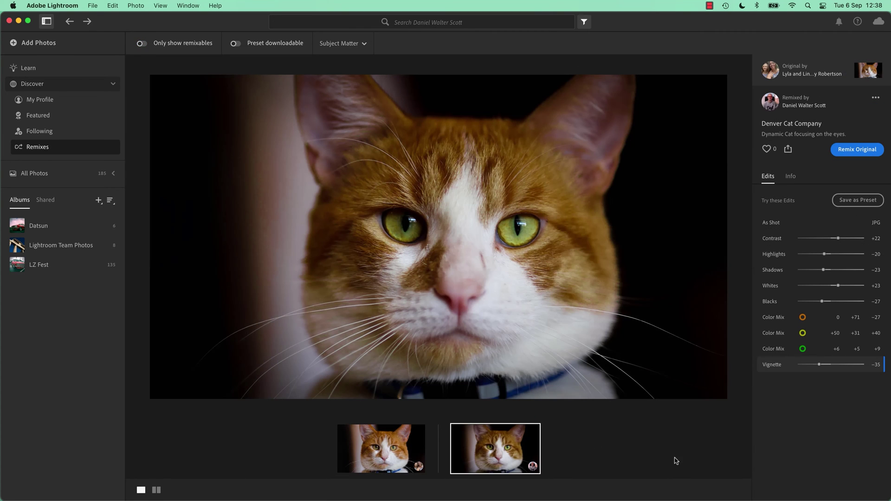
{"action": "mouse_move", "coordinate": [457, 235]}
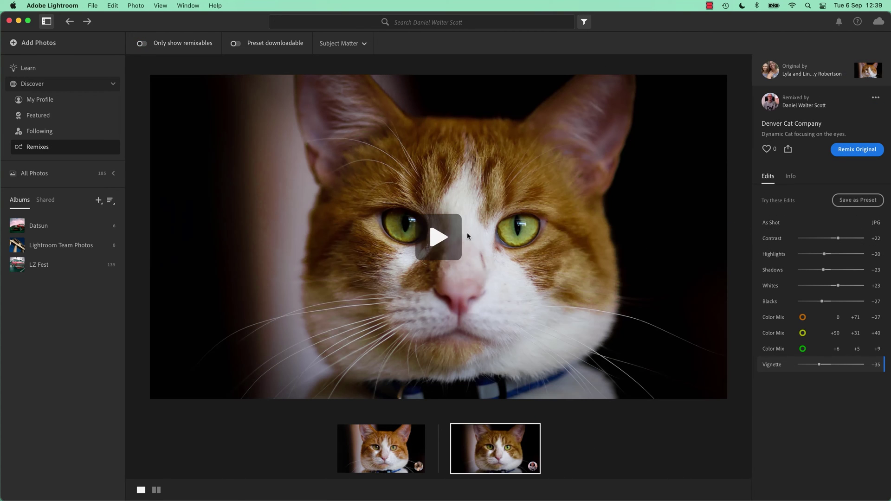
{"action": "left_click", "coordinate": [466, 338]}
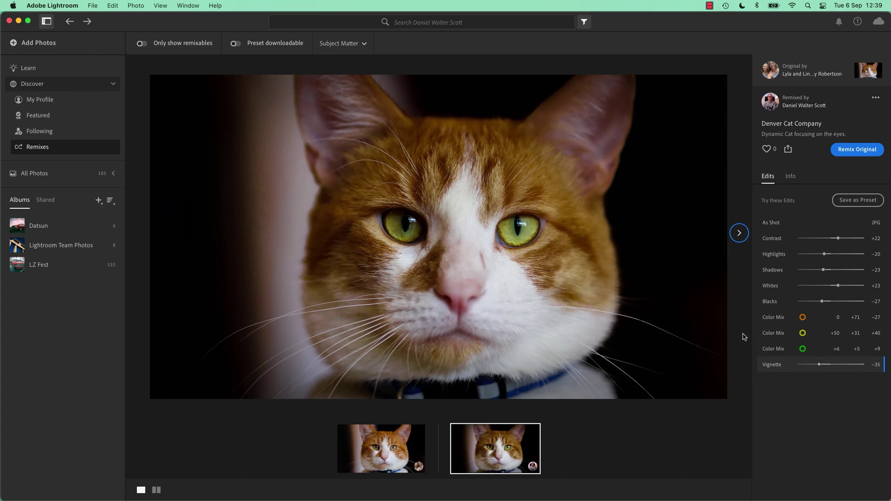
{"action": "mouse_move", "coordinate": [431, 258]}
{"action": "left_click", "coordinate": [788, 149]}
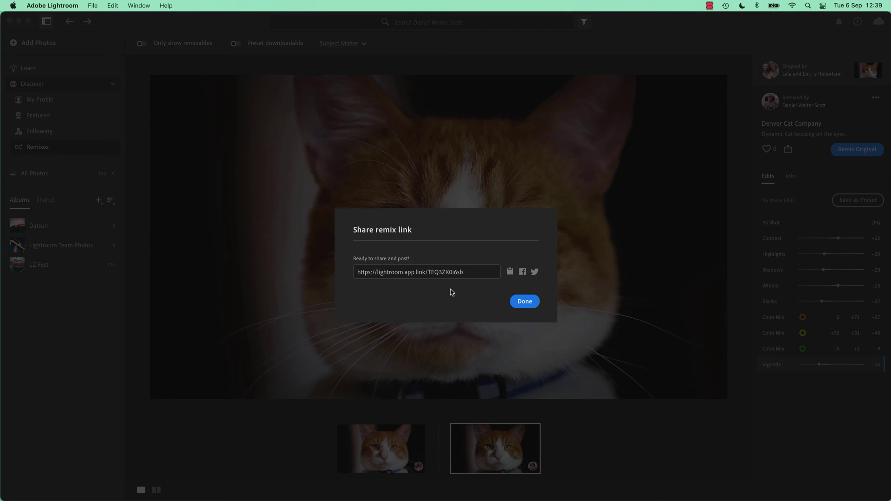
{"action": "left_click", "coordinate": [525, 301]}
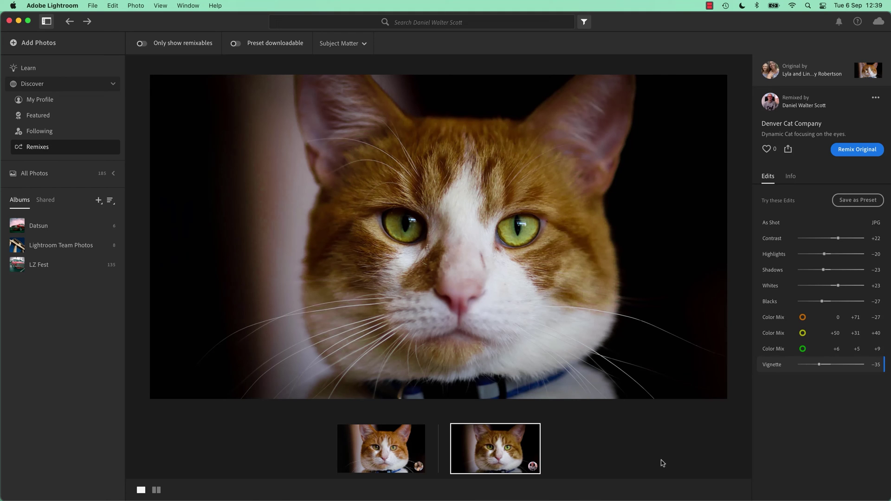
{"action": "left_click", "coordinate": [800, 227]}
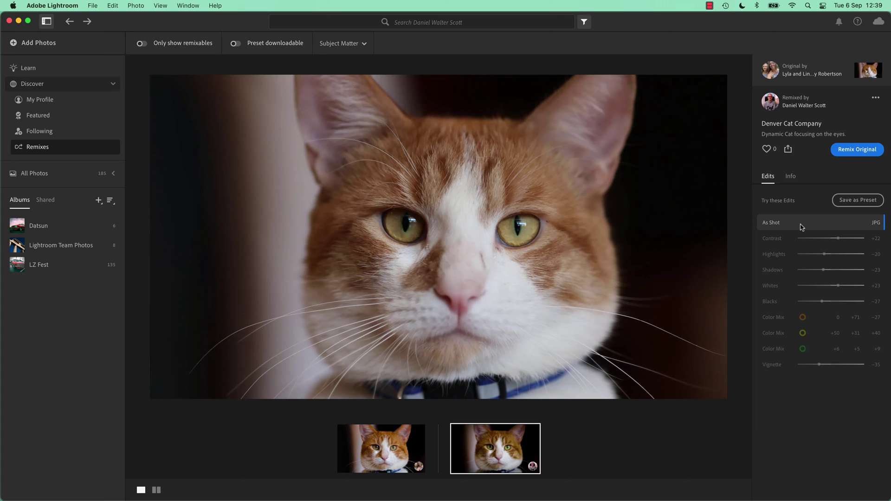
{"action": "left_click", "coordinate": [773, 367]}
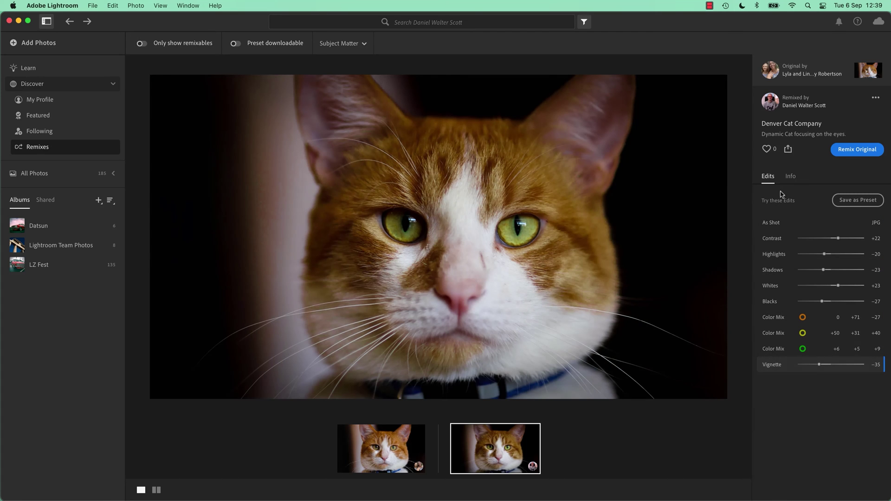
{"action": "left_click", "coordinate": [777, 225]}
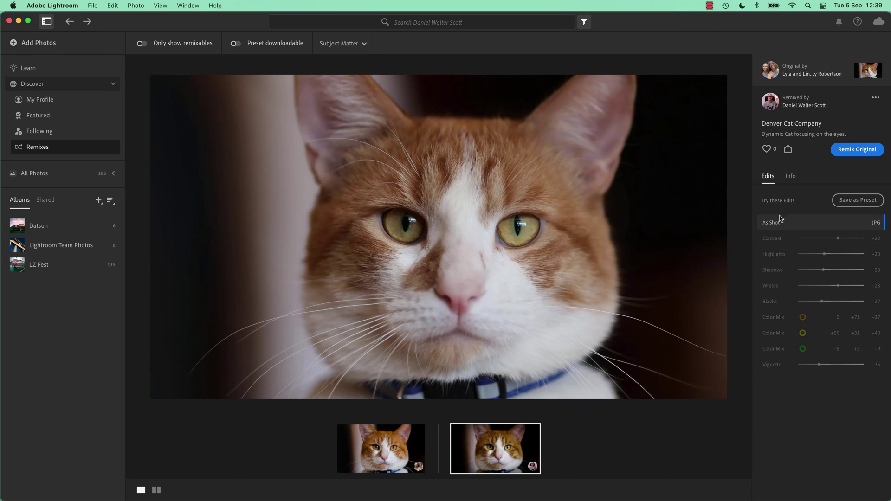
{"action": "mouse_move", "coordinate": [181, 67]}
{"action": "key", "text": "super+shift+4"}
{"action": "left_click_drag", "start_coordinate": [148, 73], "coordinate": [725, 398]}
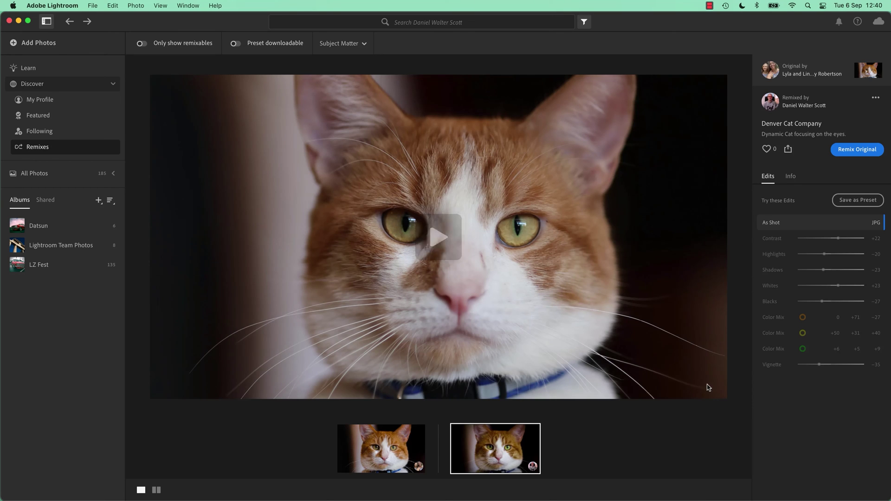
{"action": "left_click", "coordinate": [773, 366]}
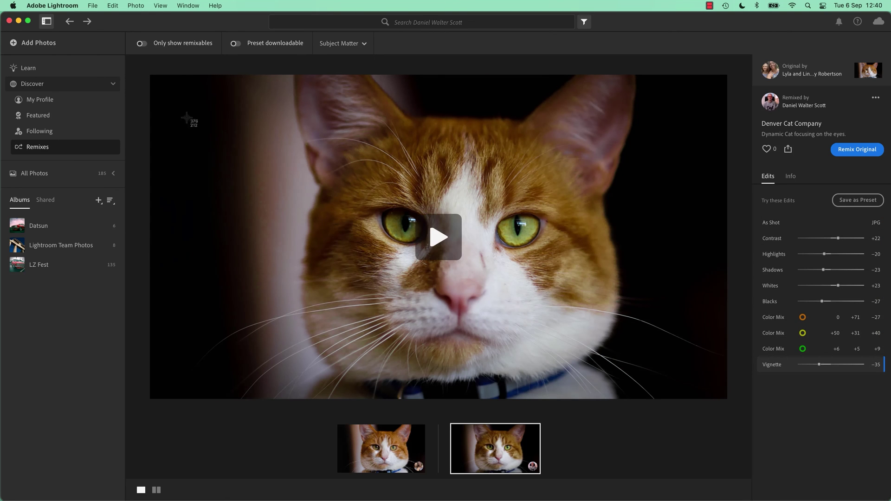
{"action": "key", "text": "super+shift+4"}
{"action": "left_click_drag", "start_coordinate": [152, 78], "coordinate": [726, 400]}
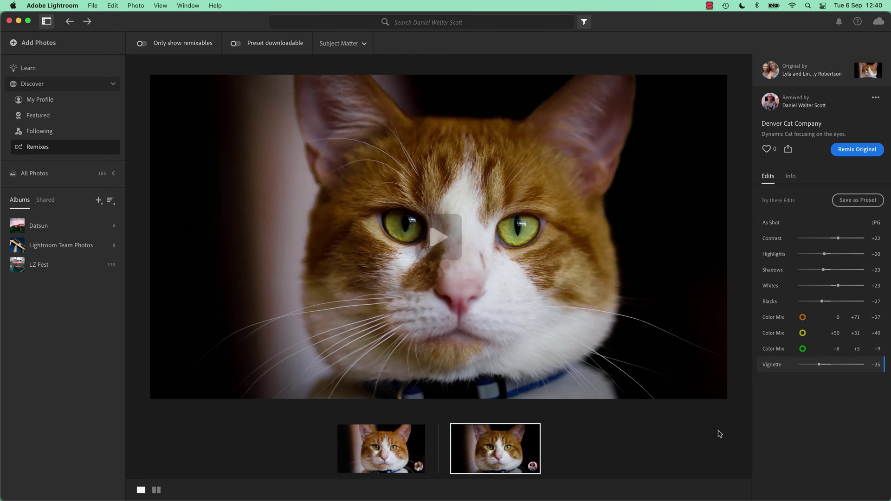